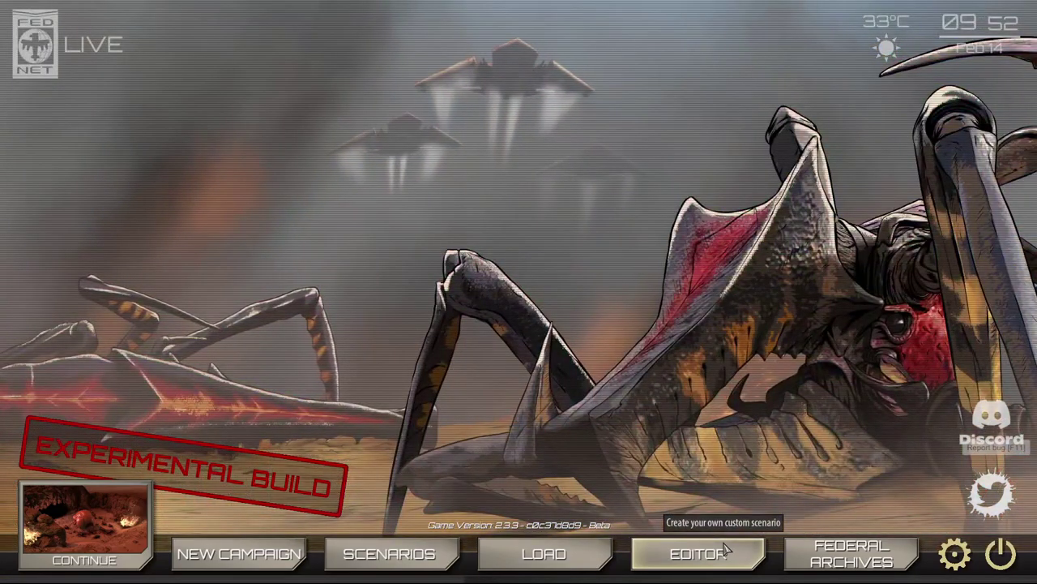
# - Open the scenario editor's saved-scenario list from the main menu
pyautogui.click(727, 550)
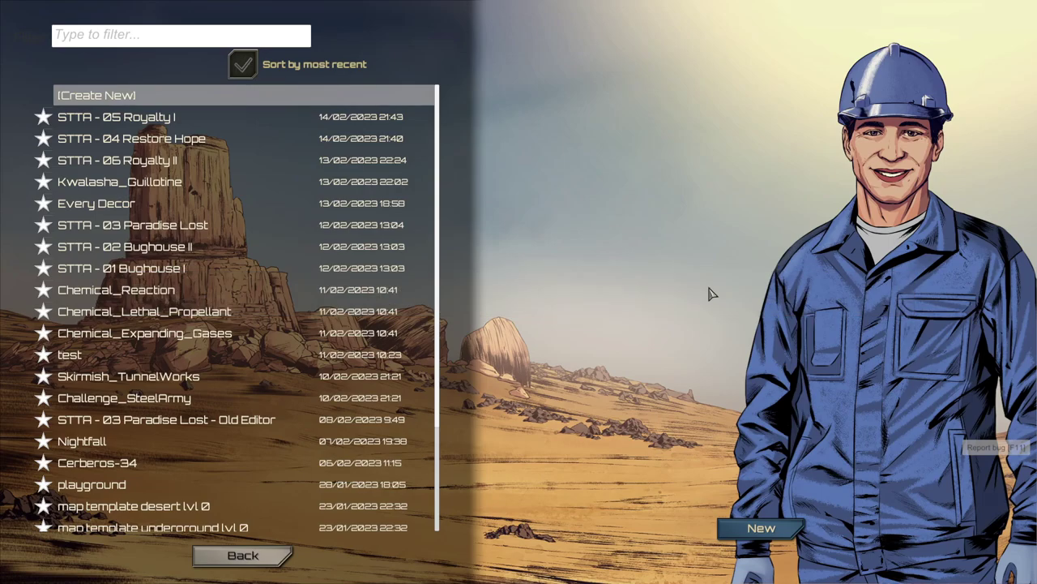
# - Preview STTA - 05 Royalty I, then start a new scenario from [Create New]
pyautogui.click(173, 118)
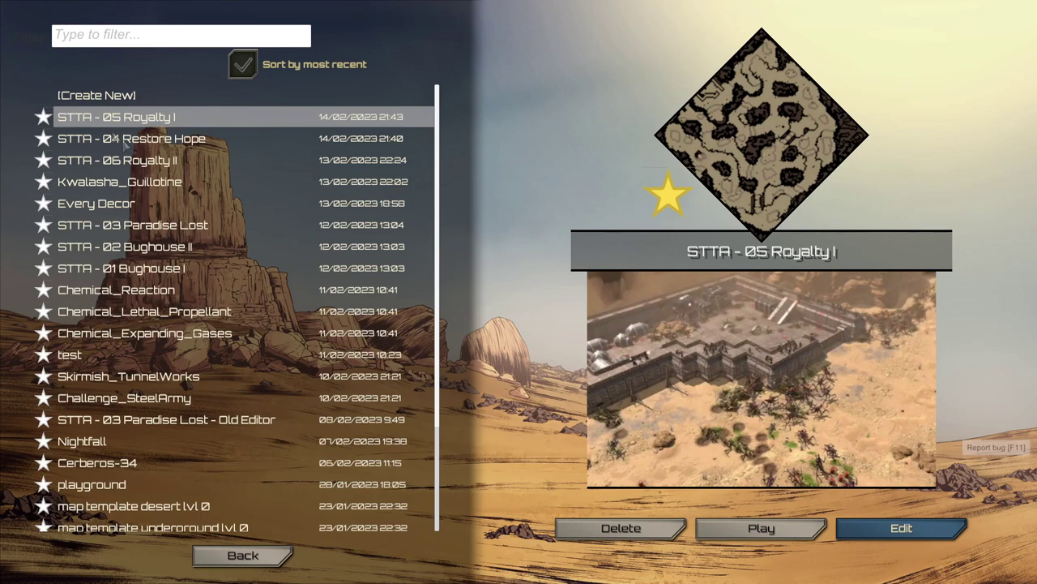
pyautogui.click(101, 97)
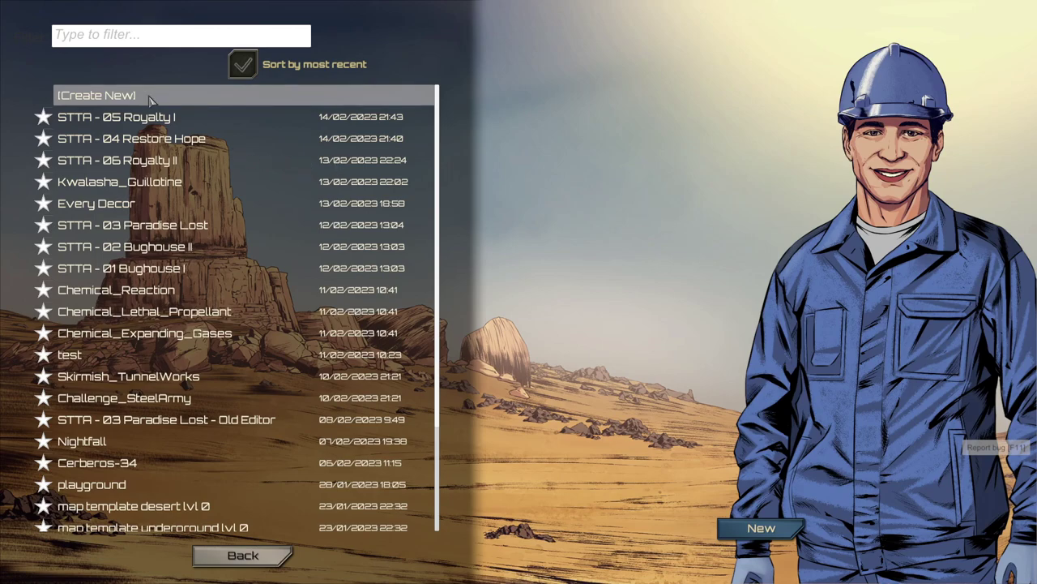
pyautogui.click(761, 528)
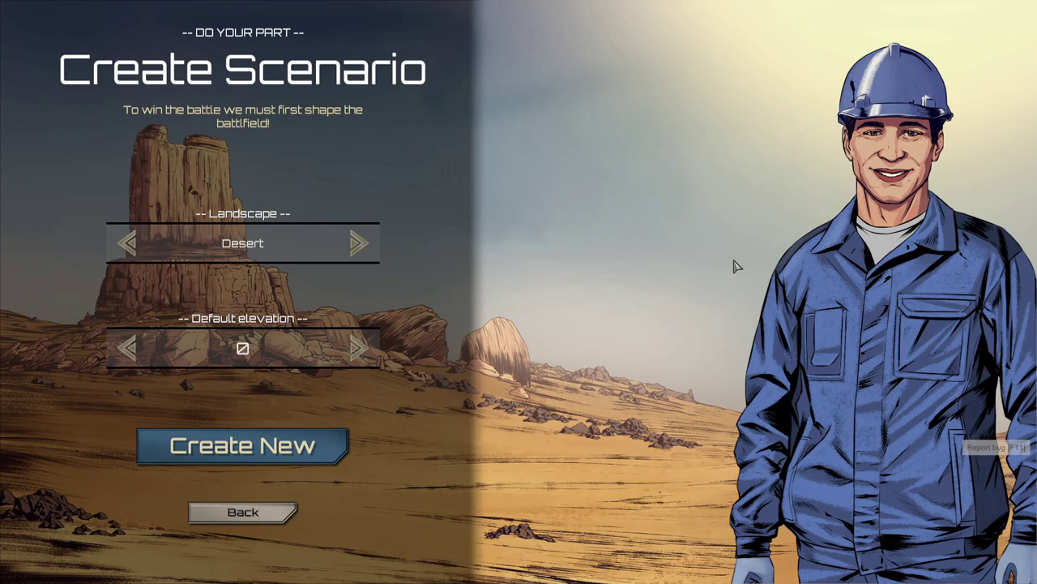
# - Create a blank Desert map at elevation 0 and select Rifle Troopers for placement
pyautogui.click(285, 440)
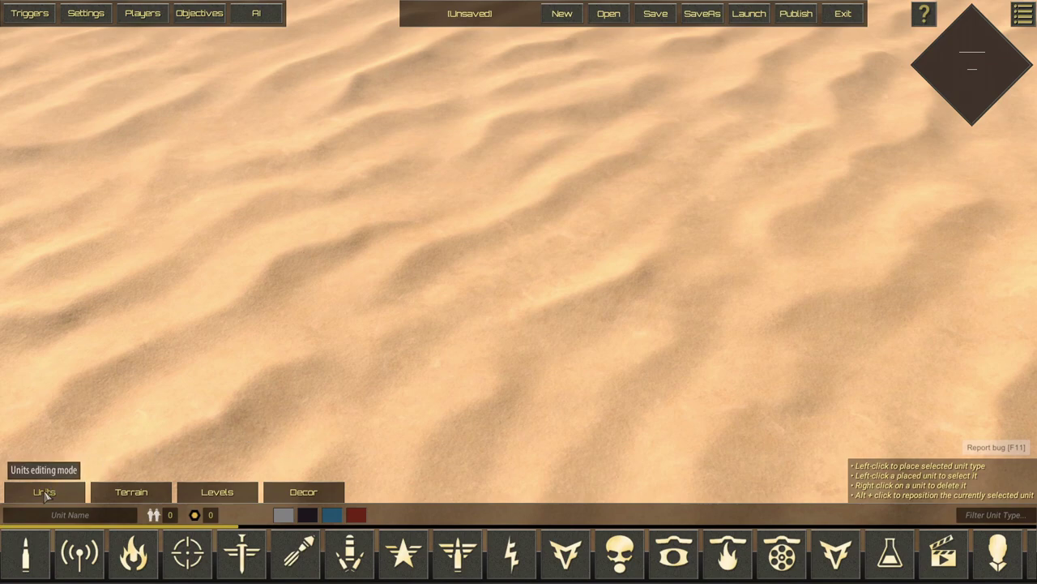
pyautogui.click(35, 550)
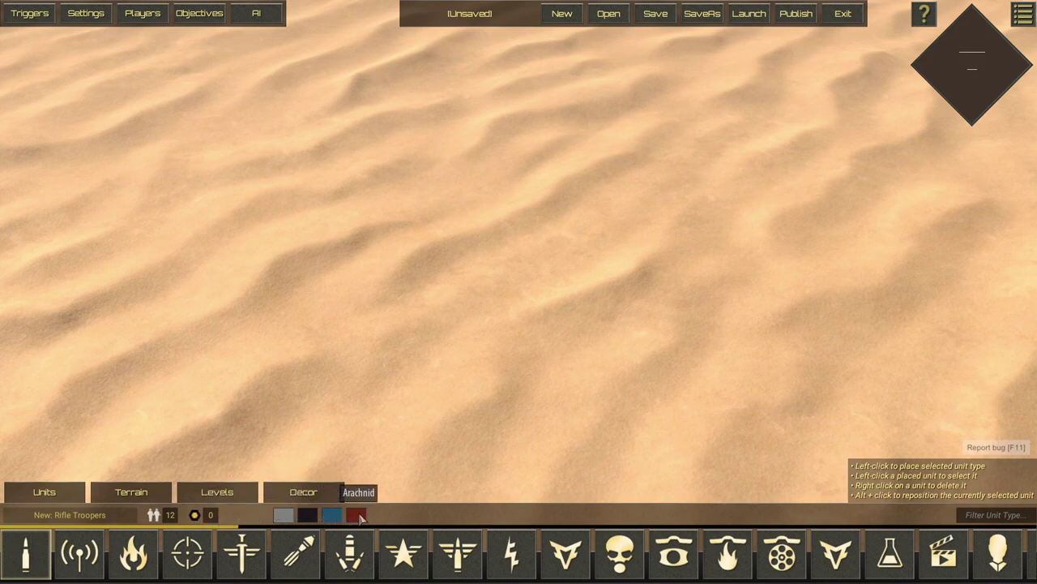
# - Place a Rifle Troopers squad, mark it special, and rename it Roughnecks
pyautogui.click(483, 278)
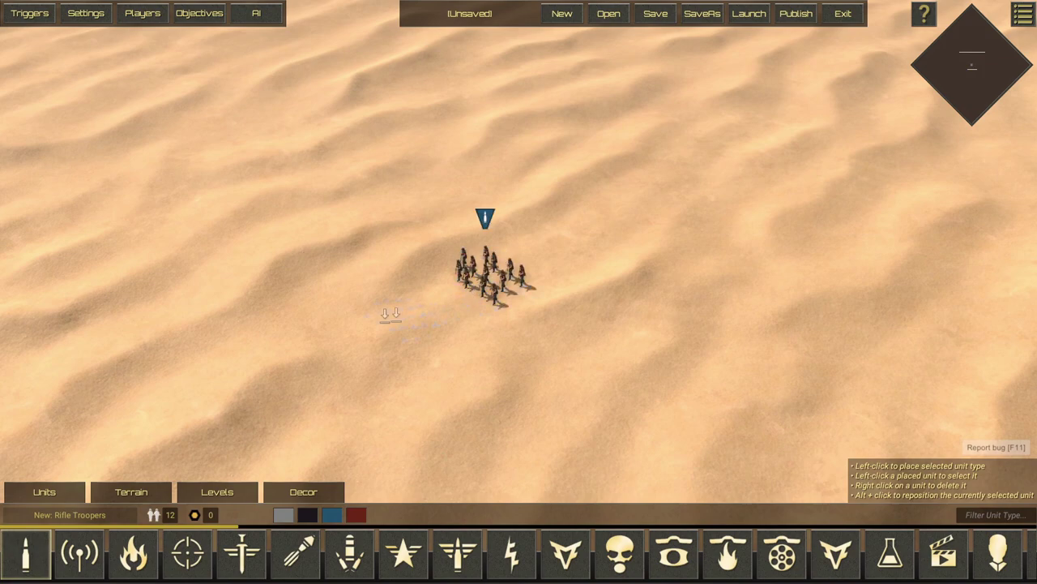
pyautogui.click(486, 219)
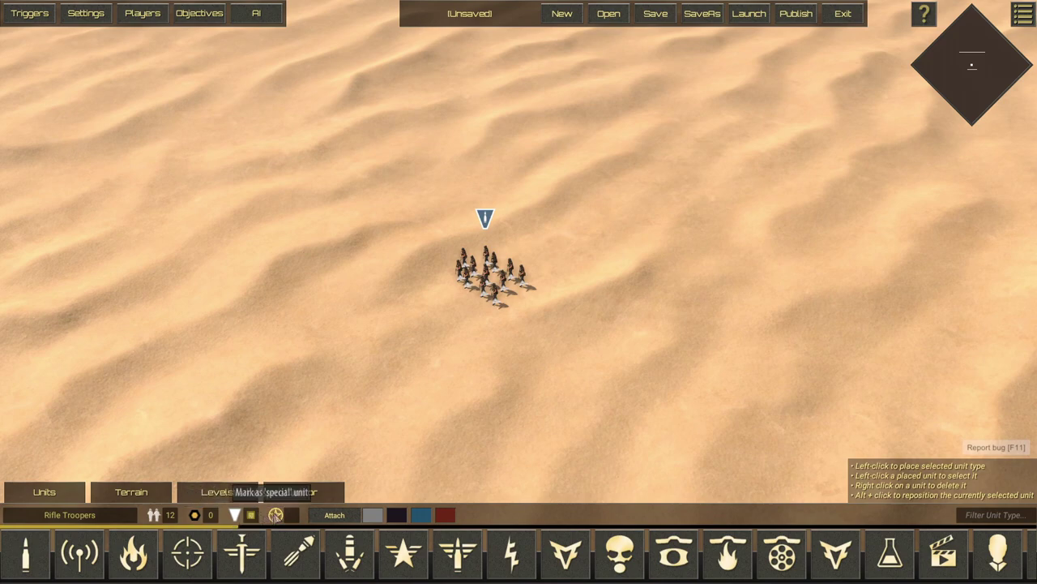
pyautogui.click(290, 517)
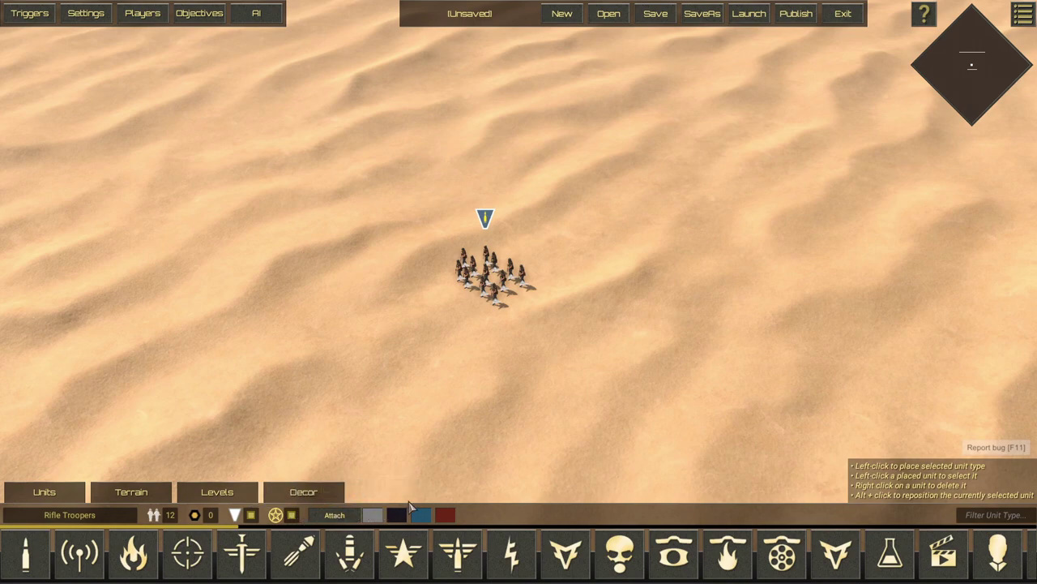
pyautogui.click(123, 517)
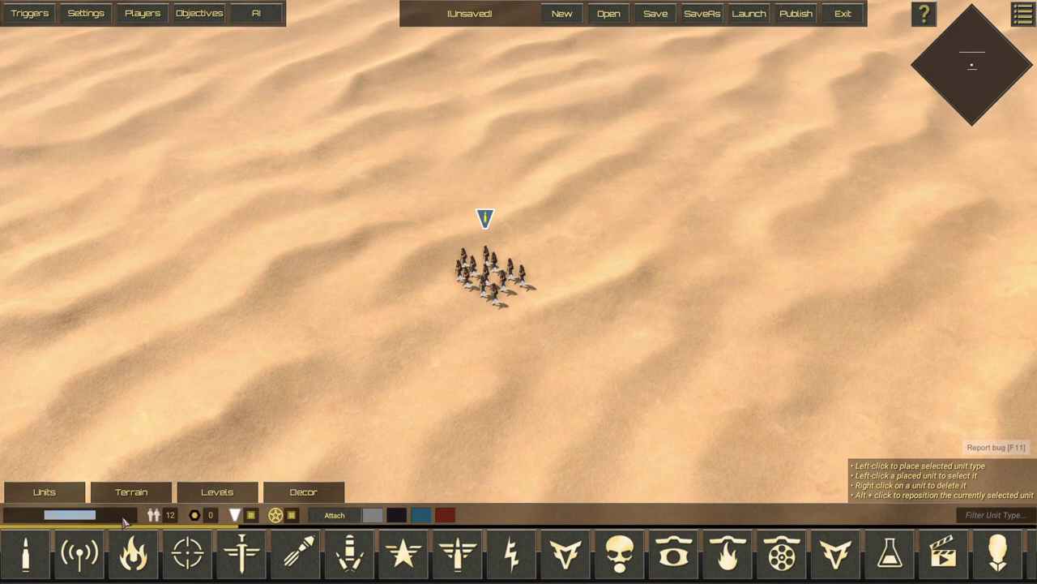
pyautogui.write('Roughnecks')
pyautogui.press('Return')
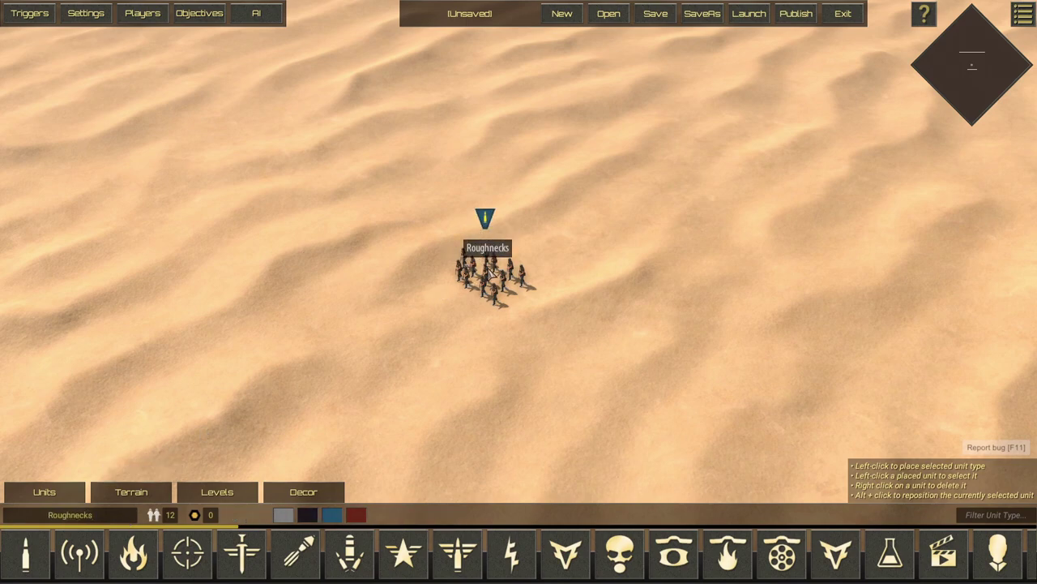
# - Filter unit types by 'incin', then clear the filter
pyautogui.click(1003, 522)
pyautogui.write('incin')
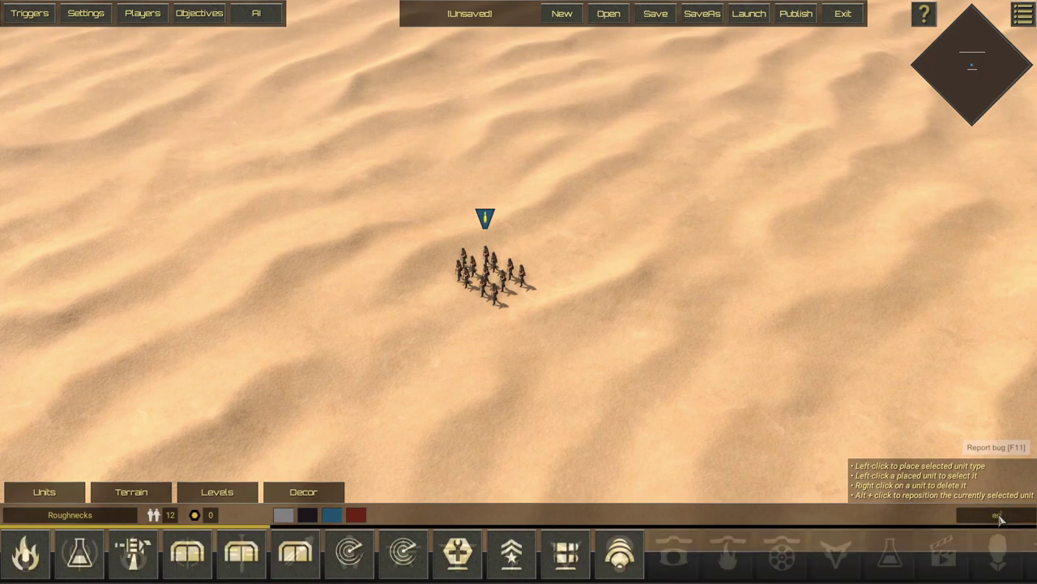
pyautogui.press('BackSpace')
pyautogui.press('BackSpace')
pyautogui.press('BackSpace')
pyautogui.press('BackSpace')
pyautogui.press('BackSpace')
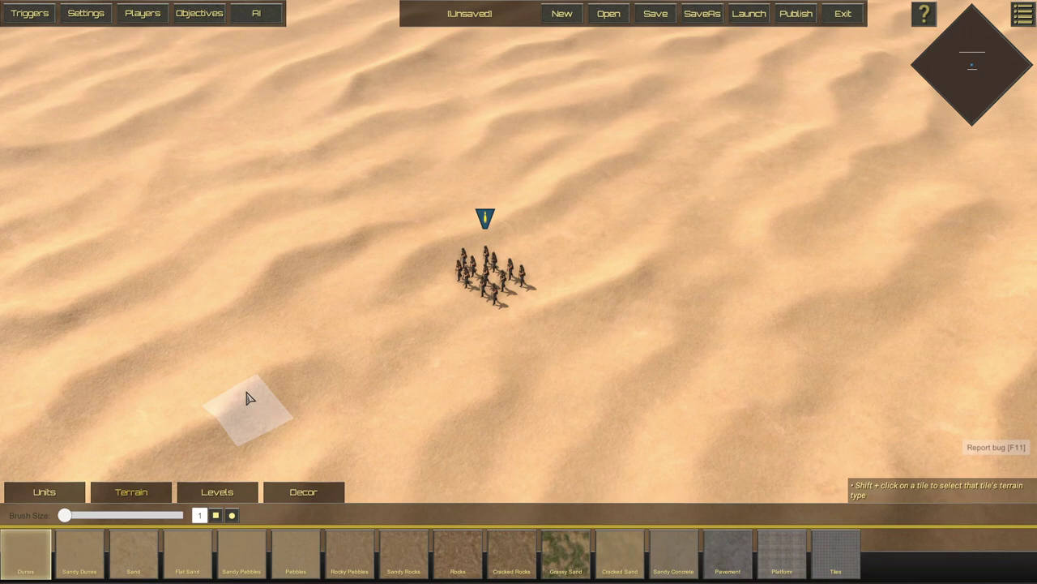
# - Pan across the desert and set the terrain brush size to 6
pyautogui.scroll(-3, 249, 397)
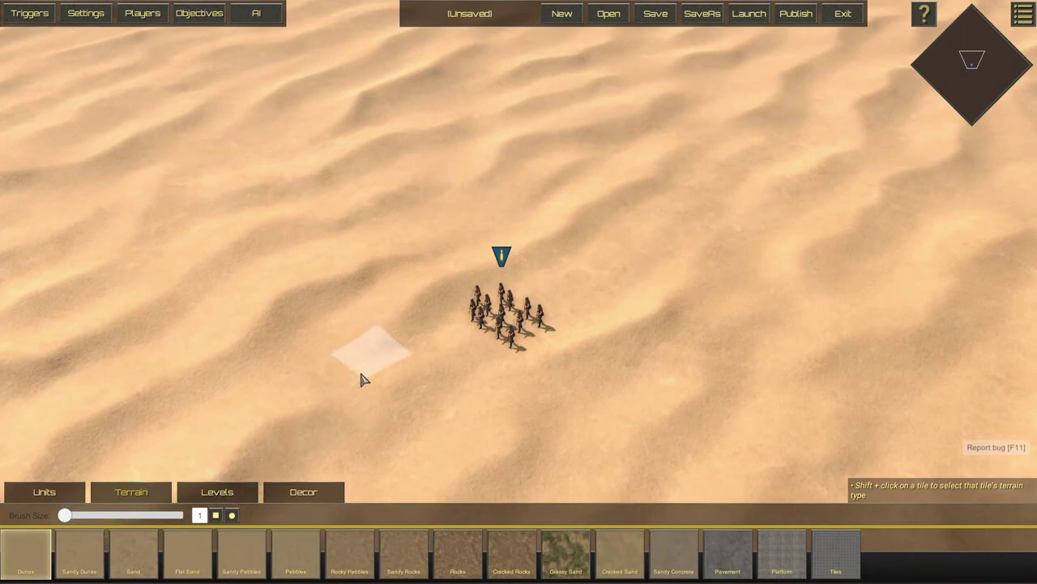
pyautogui.press('Down')
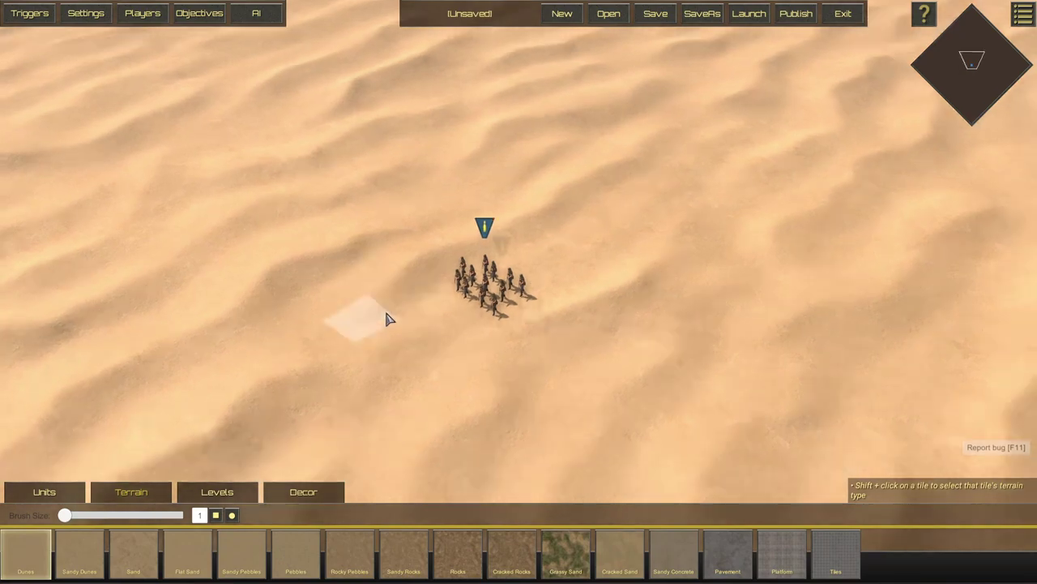
pyautogui.press('Left')
pyautogui.press('Up')
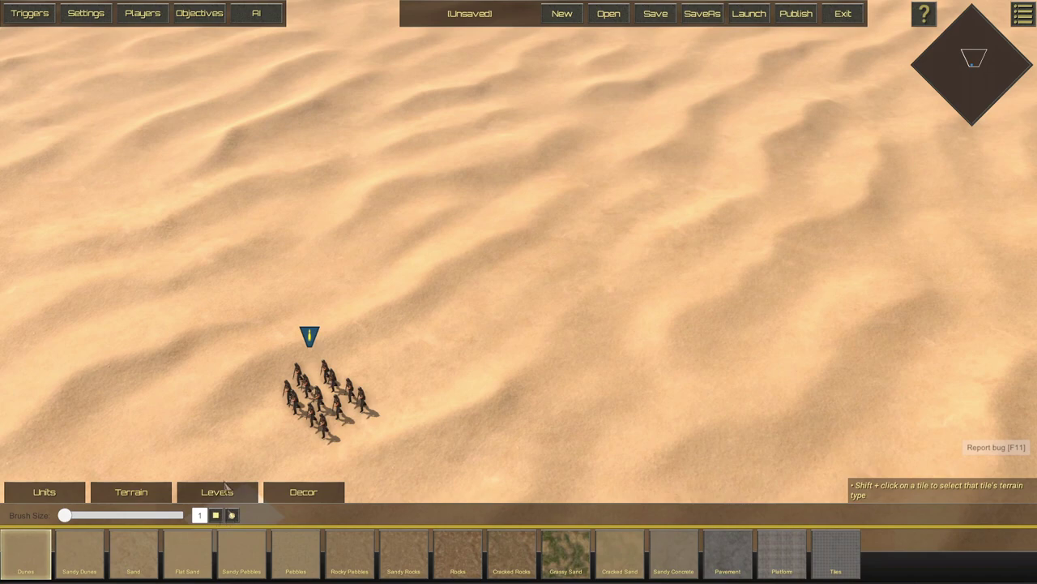
pyautogui.moveTo(65, 515); pyautogui.dragTo(107, 516)
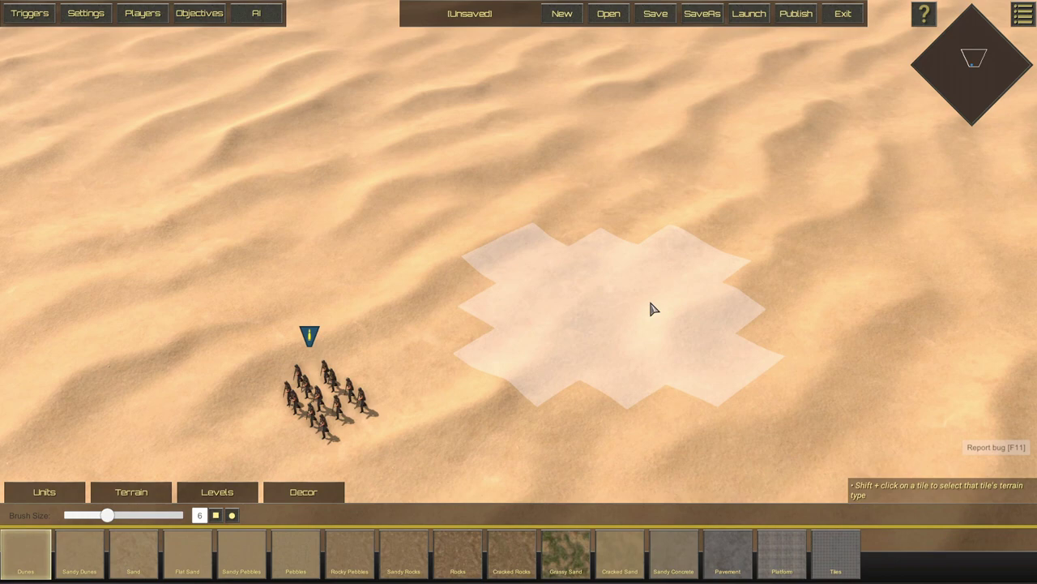
pyautogui.click(231, 496)
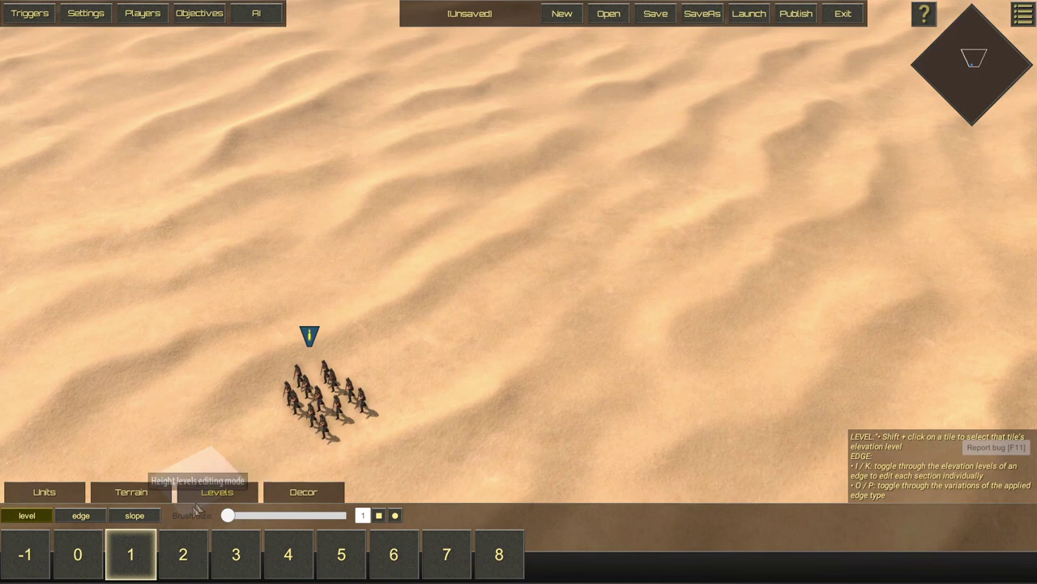
# - Try the level-edge and slope modes and enlarge the slope brush
pyautogui.click(86, 517)
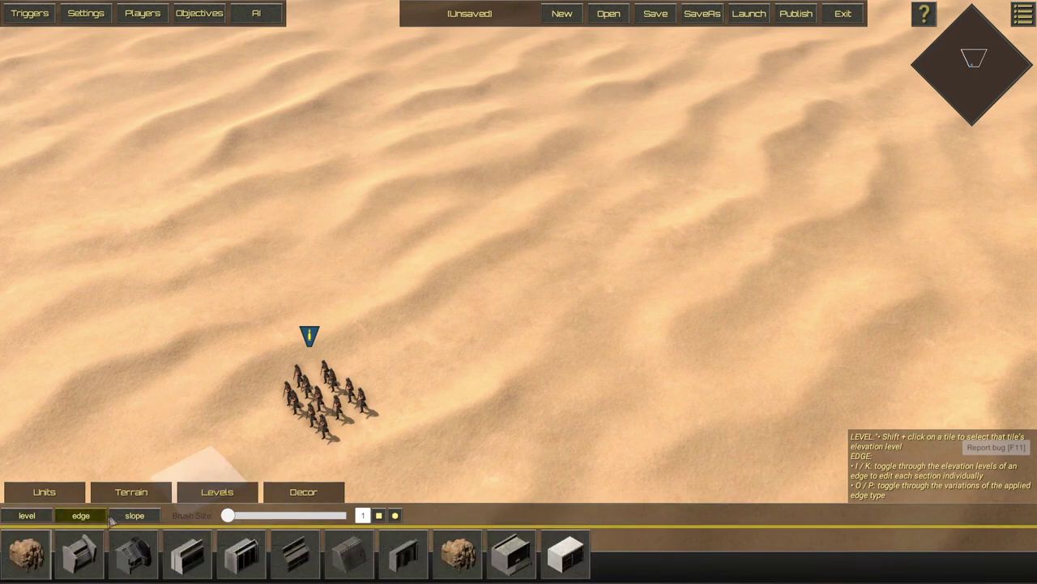
pyautogui.click(135, 517)
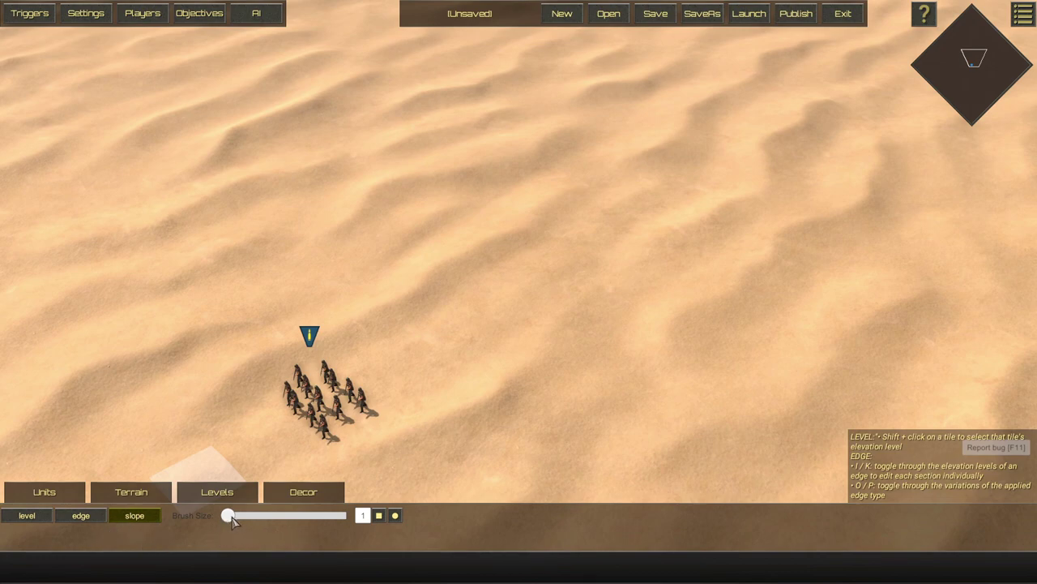
pyautogui.moveTo(229, 517)
pyautogui.mouseDown()
pyautogui.moveTo(277, 521)
pyautogui.moveTo(266, 526)
pyautogui.moveTo(300, 517)
pyautogui.moveTo(282, 516)
pyautogui.mouseUp()
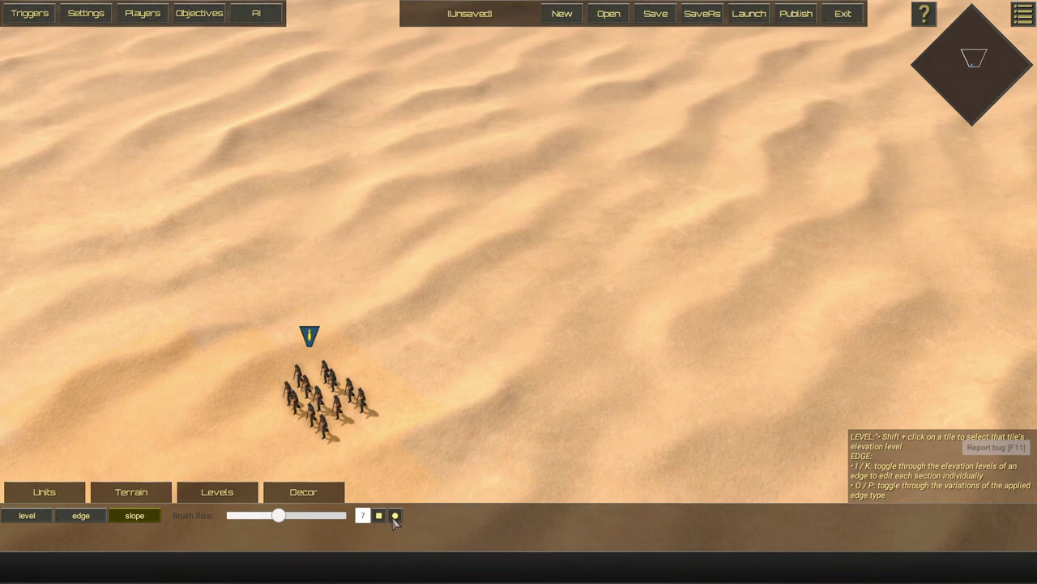
pyautogui.click(303, 494)
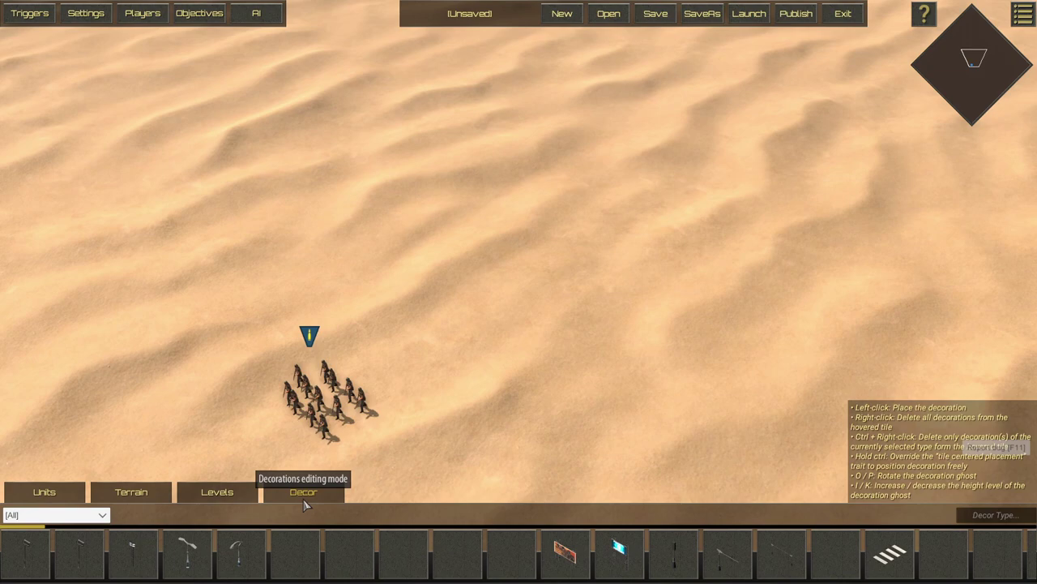
# - Switch the scenario lighting to desert_night
pyautogui.click(78, 19)
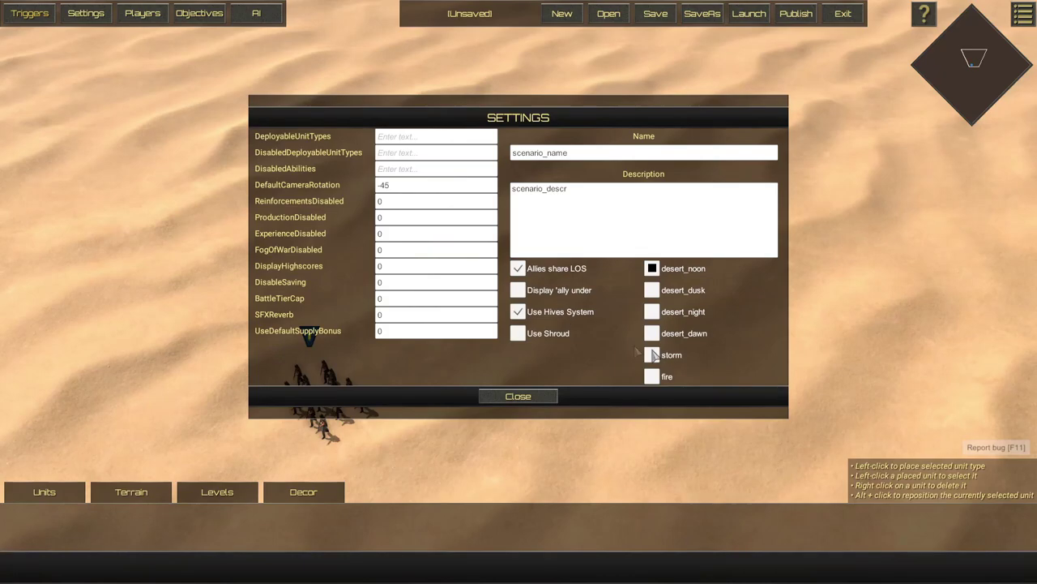
pyautogui.click(652, 312)
pyautogui.click(538, 400)
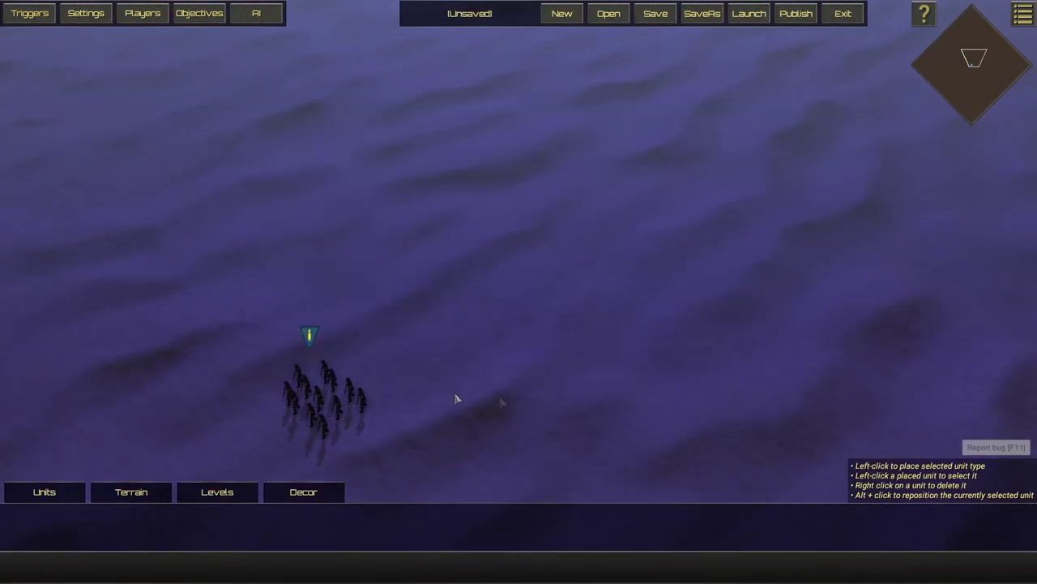
# - Filter decorations to lights and place a teal light on the lower-right desert
pyautogui.click(328, 499)
pyautogui.click(55, 515)
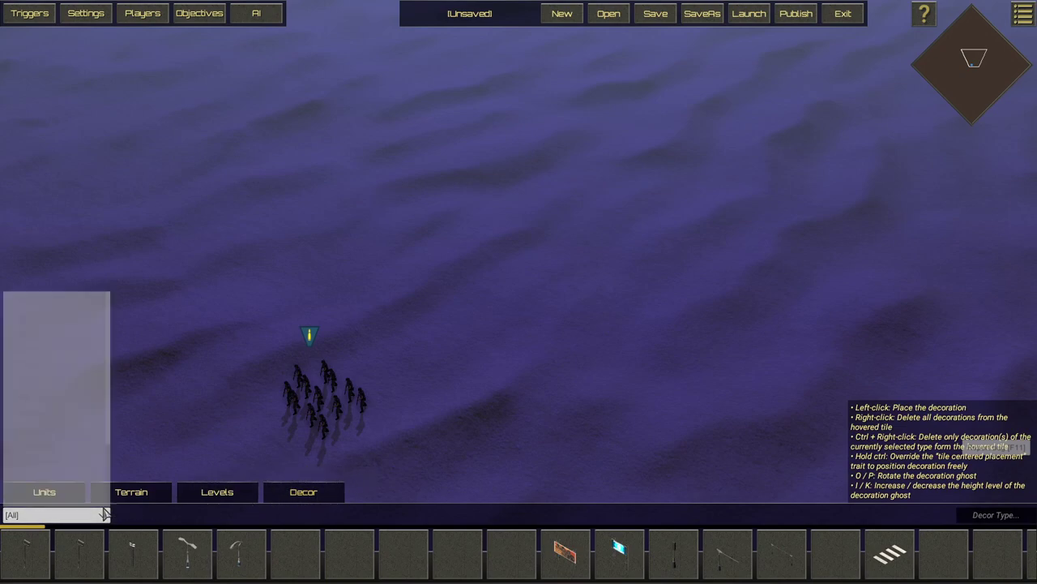
pyautogui.click(46, 317)
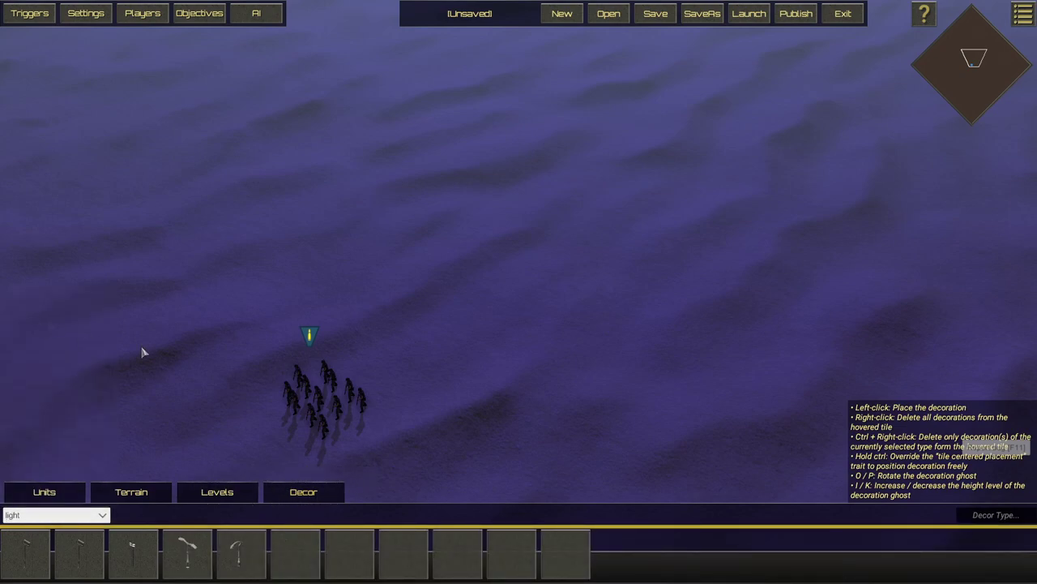
pyautogui.click(455, 554)
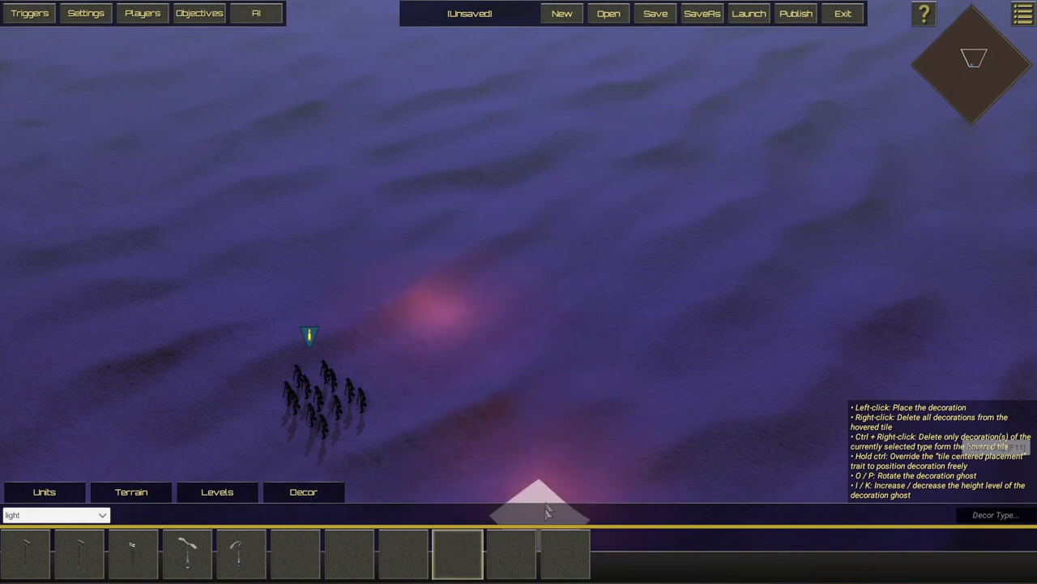
pyautogui.click(525, 554)
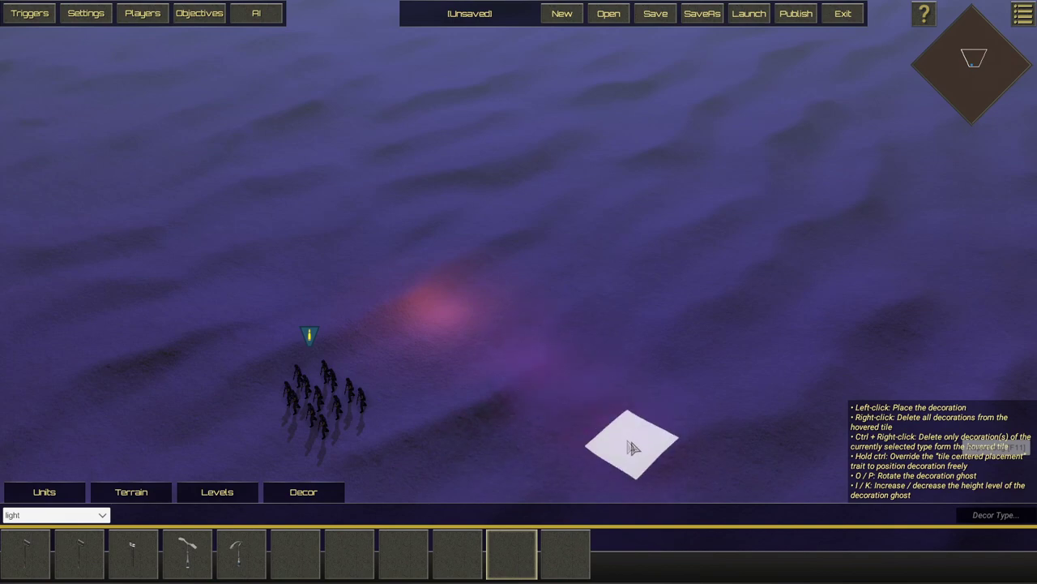
pyautogui.click(577, 554)
pyautogui.click(647, 437)
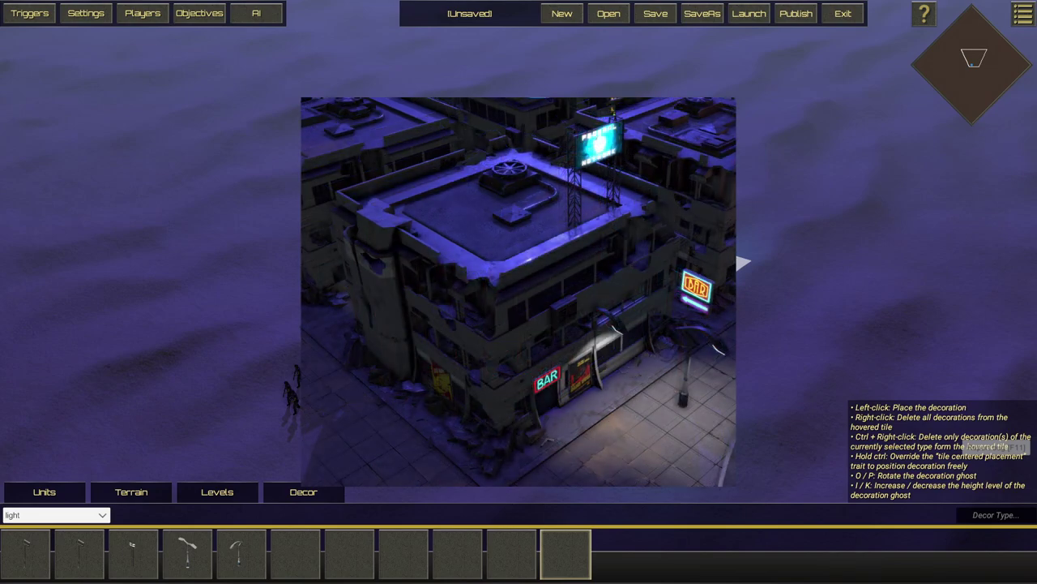
pyautogui.click(85, 13)
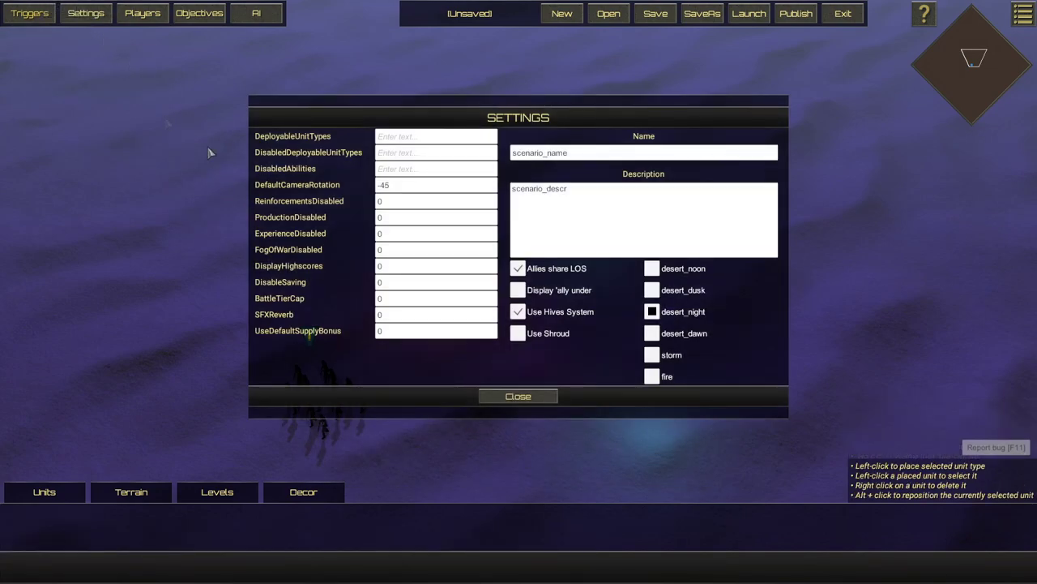
# - Switch the scenario lighting back to desert_noon
pyautogui.click(652, 270)
pyautogui.click(538, 398)
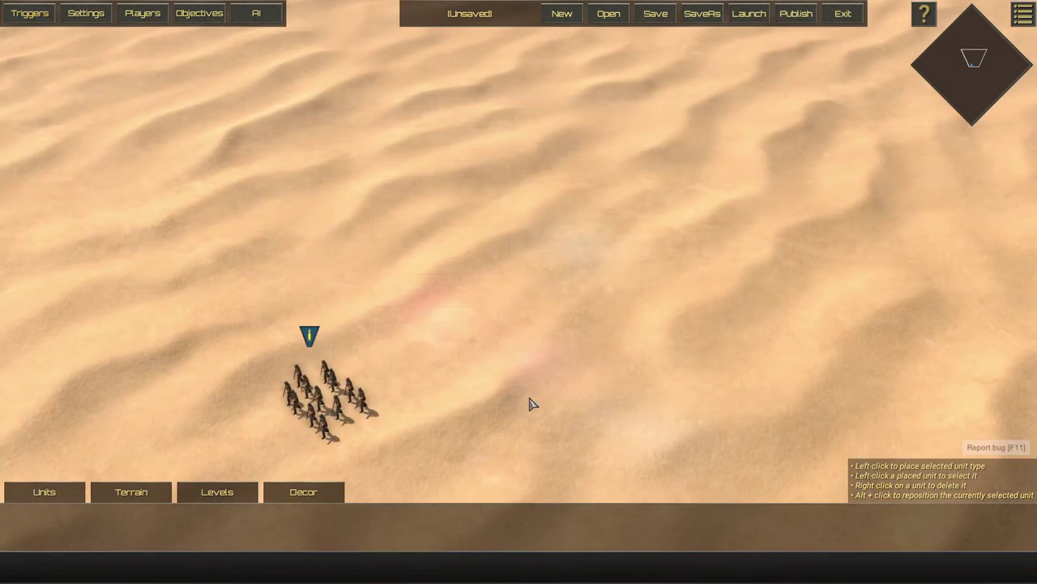
pyautogui.click(315, 496)
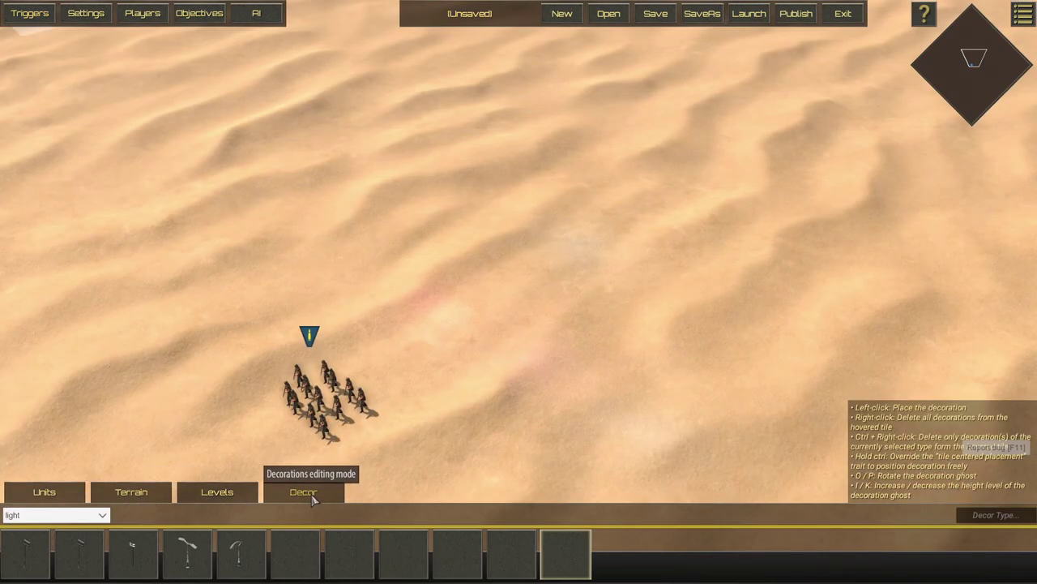
# - Pick the outpost tent decoration and rotate it horizontal with its door facing right
pyautogui.click(104, 516)
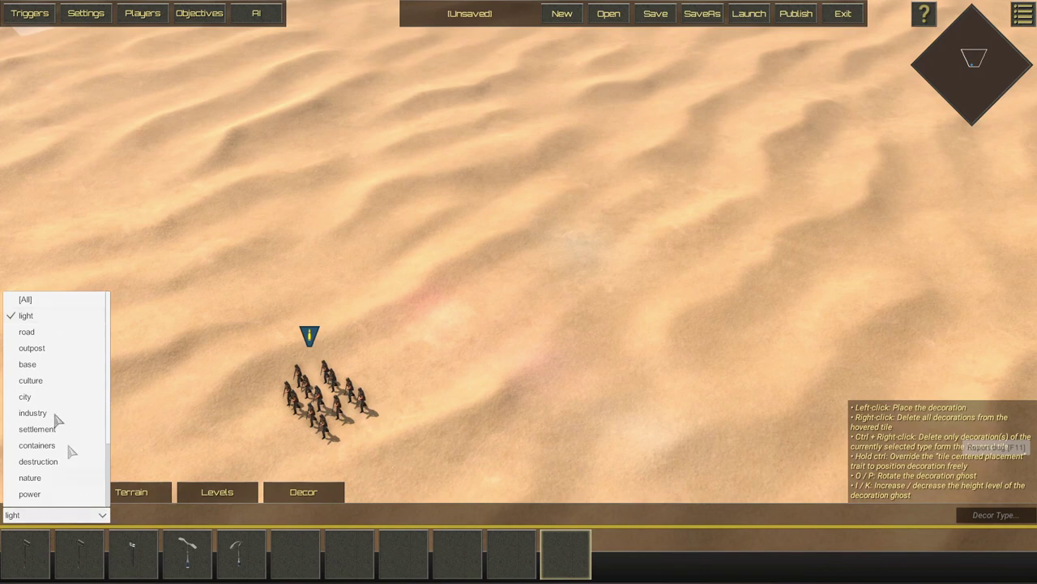
pyautogui.click(58, 353)
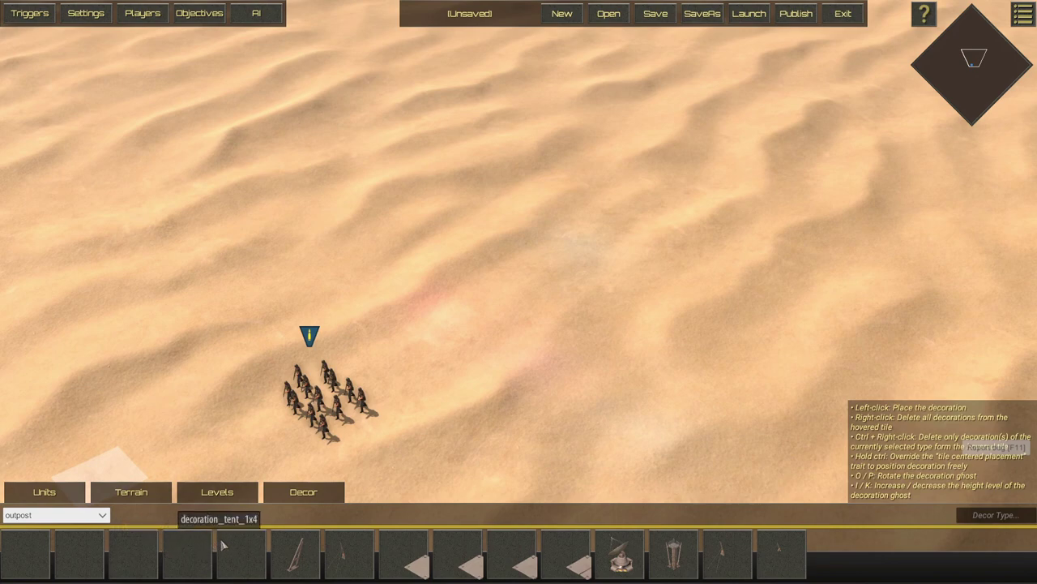
pyautogui.click(241, 555)
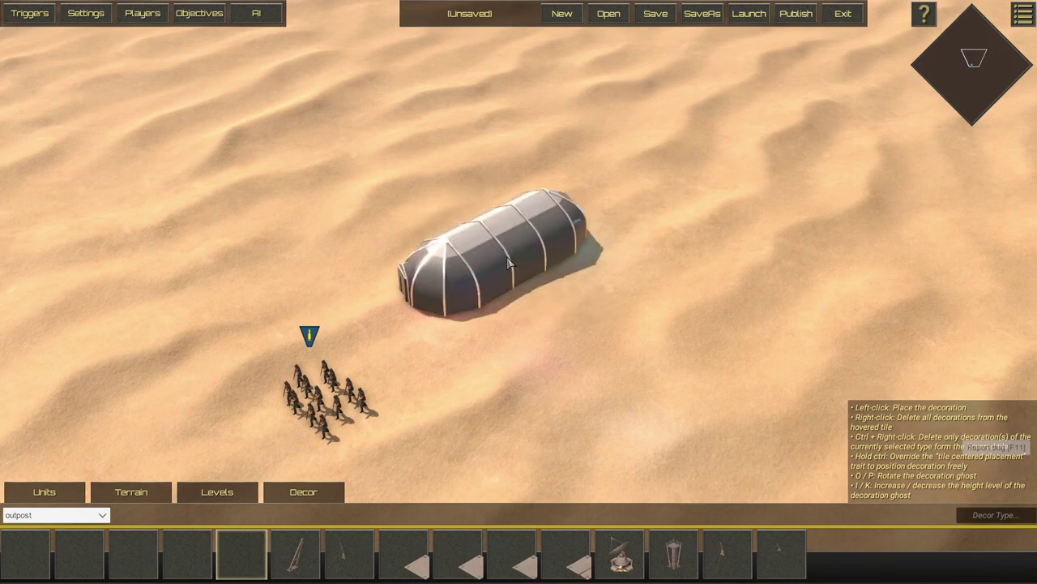
pyautogui.press('p')
pyautogui.press('p')
pyautogui.press('p')
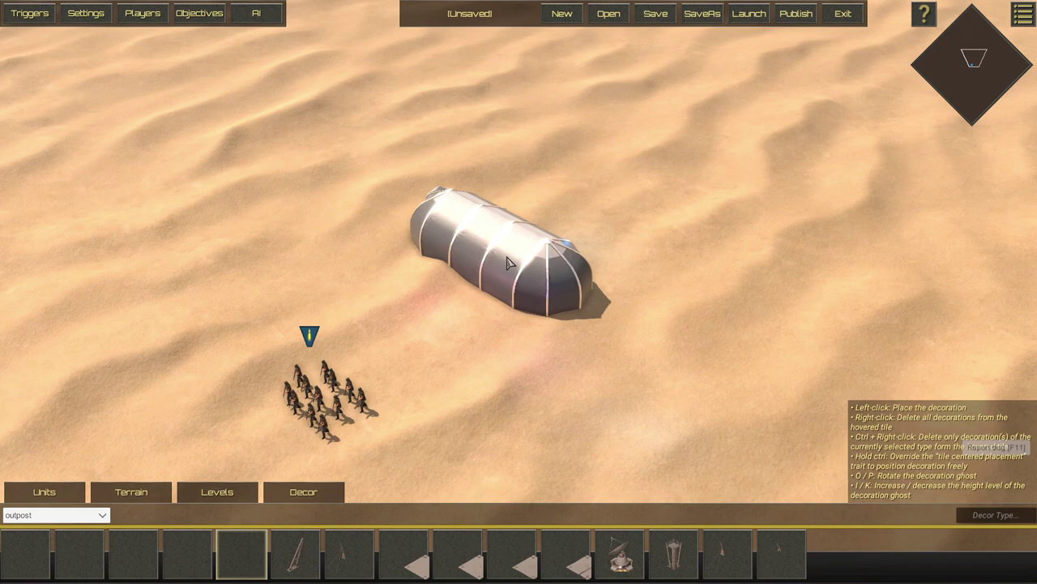
pyautogui.press('p')
pyautogui.press('p')
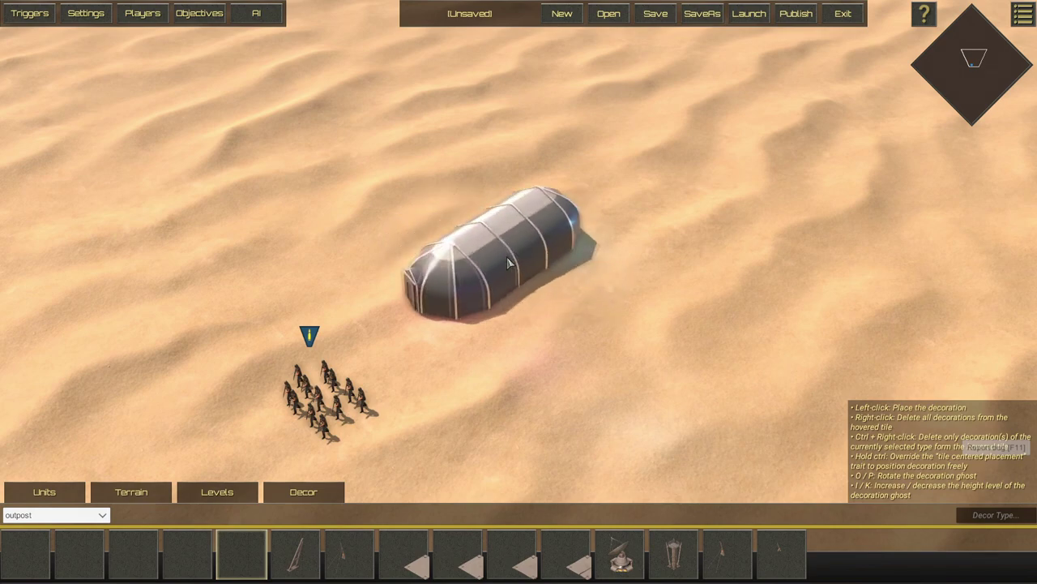
pyautogui.press('p')
pyautogui.press('p')
pyautogui.press('p')
pyautogui.press('p')
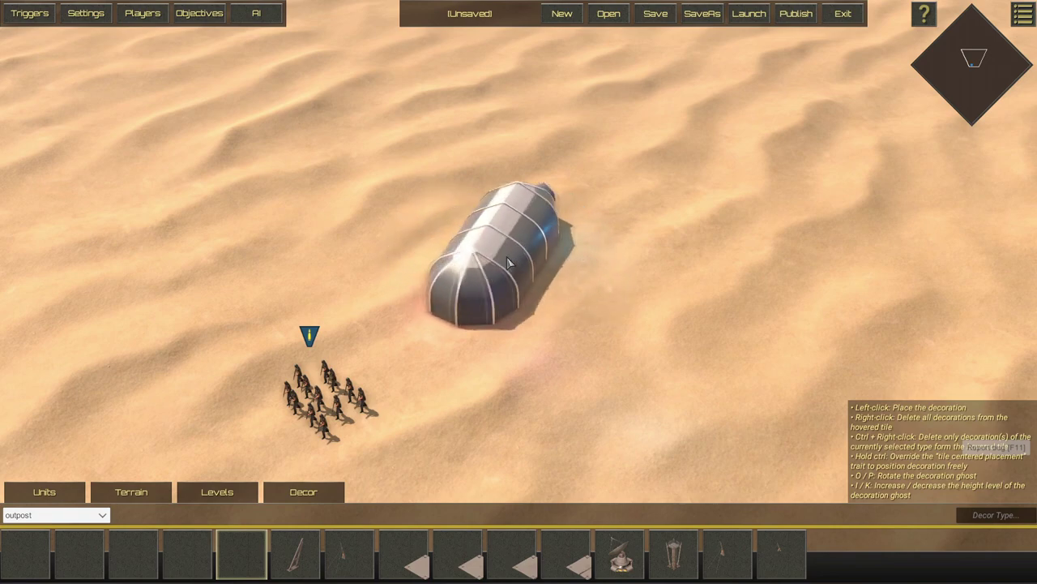
pyautogui.press('p')
pyautogui.press('p')
pyautogui.press('p')
pyautogui.press('p')
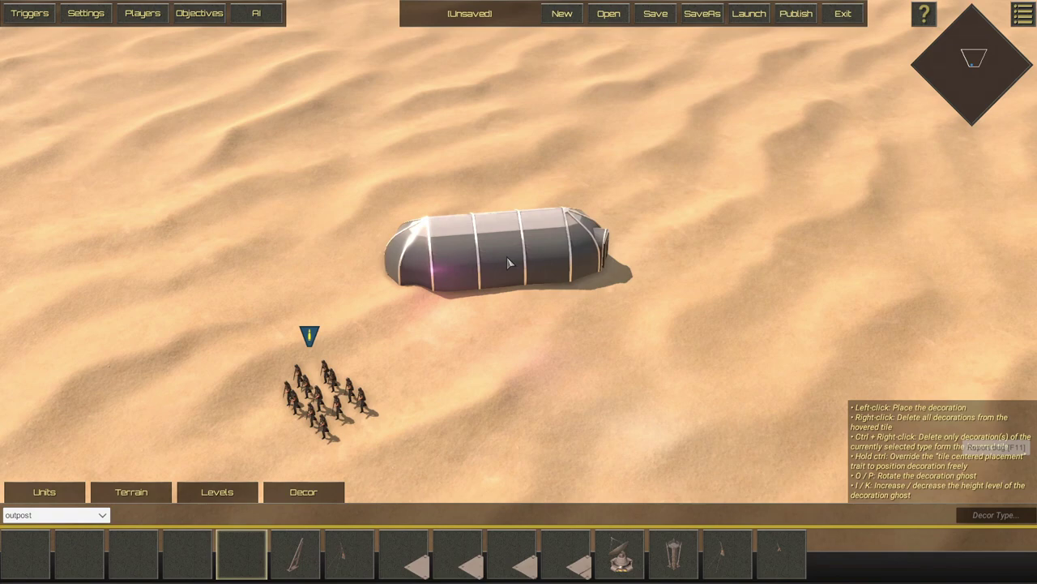
# - Filter decorations by 'tent', then return to the Units palette
pyautogui.click(1002, 518)
pyautogui.write('tent')
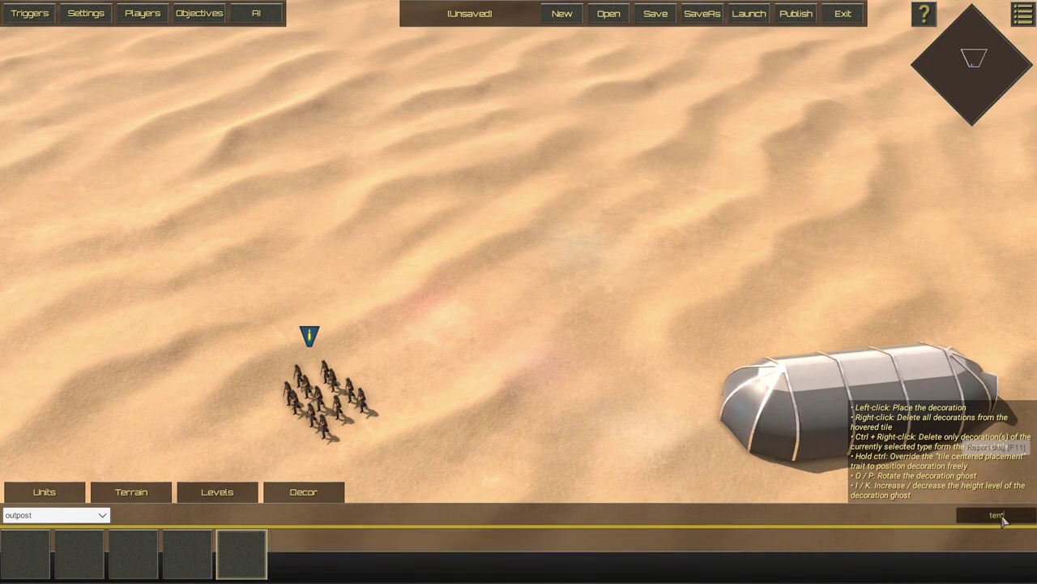
pyautogui.click(44, 491)
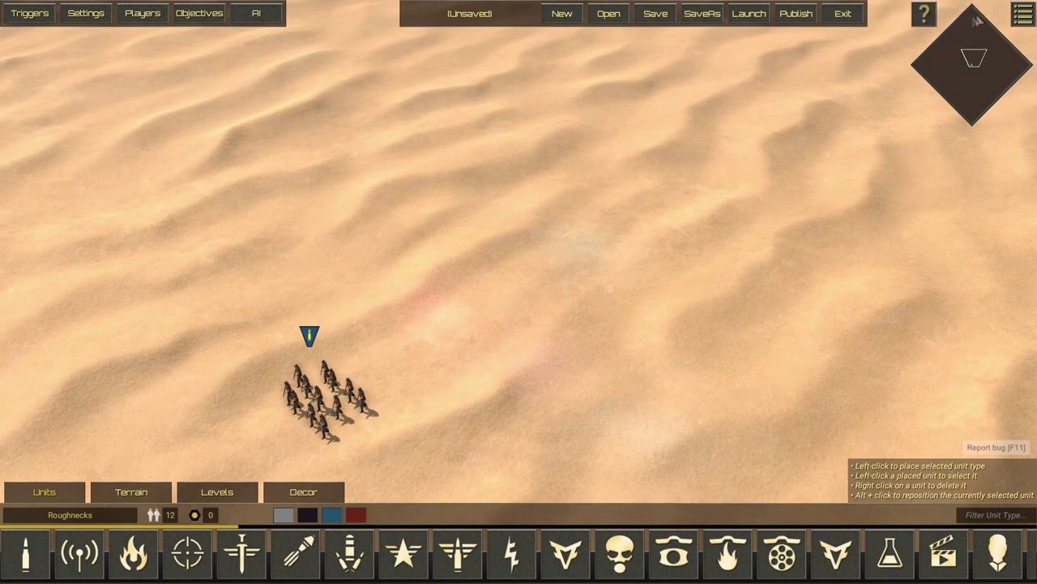
pyautogui.click(1024, 18)
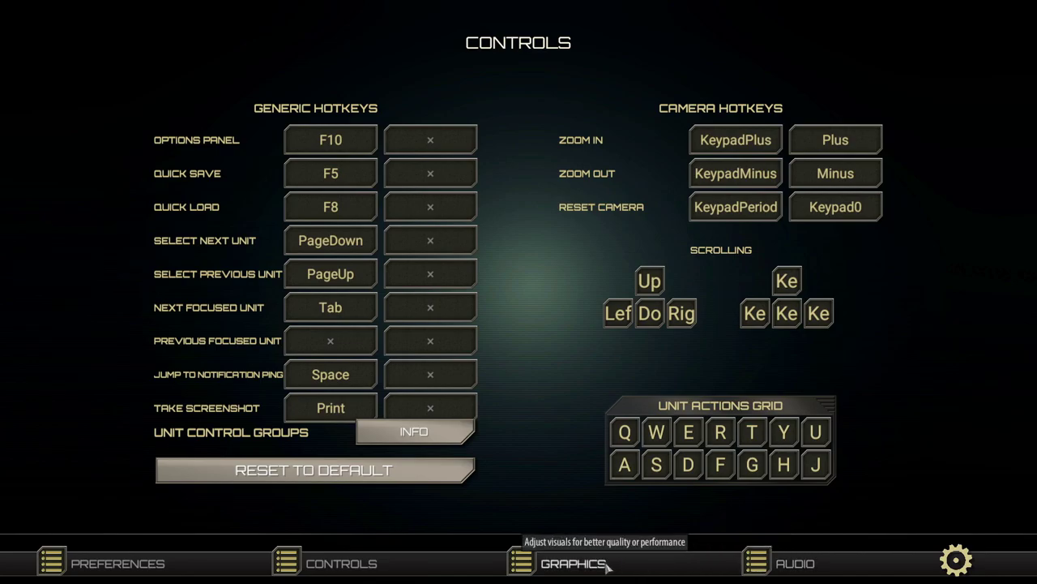
pyautogui.click(954, 557)
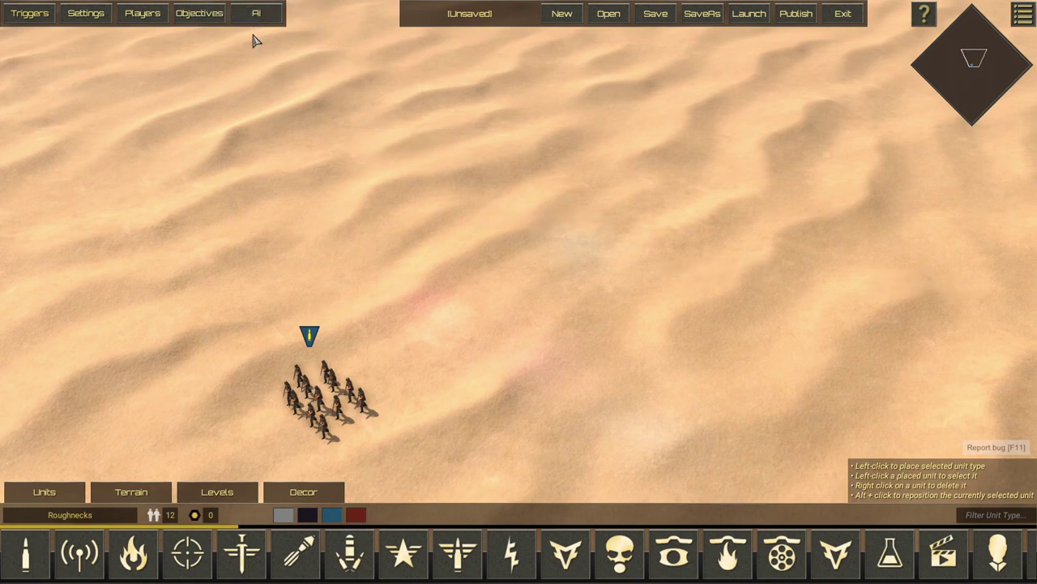
pyautogui.click(88, 14)
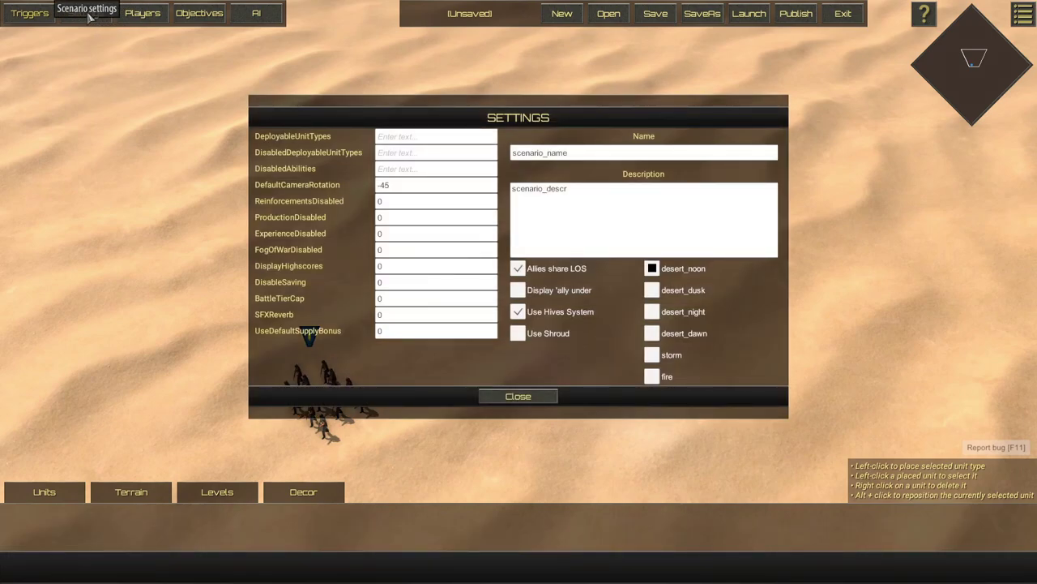
pyautogui.click(547, 398)
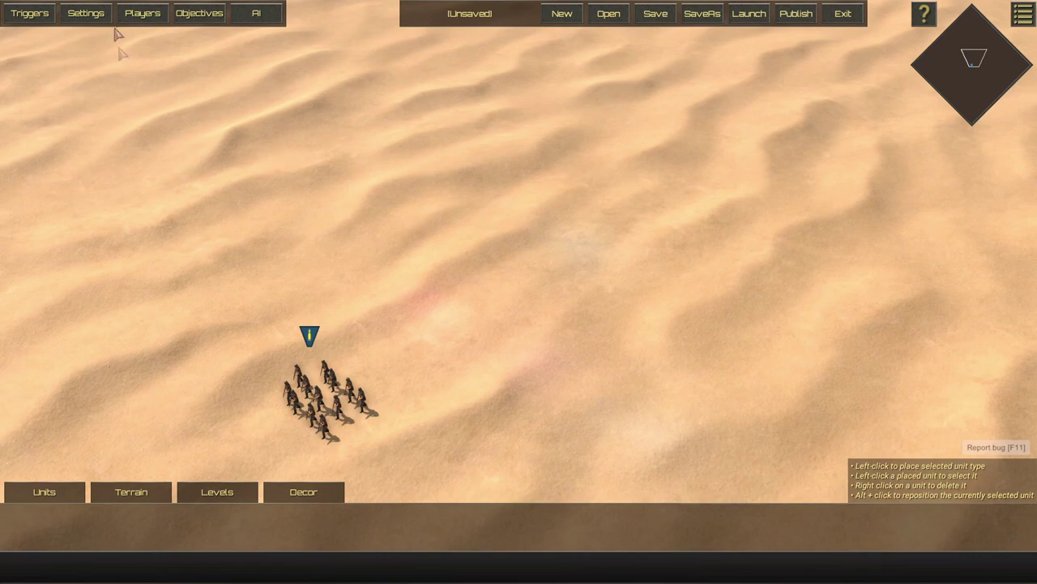
pyautogui.click(142, 13)
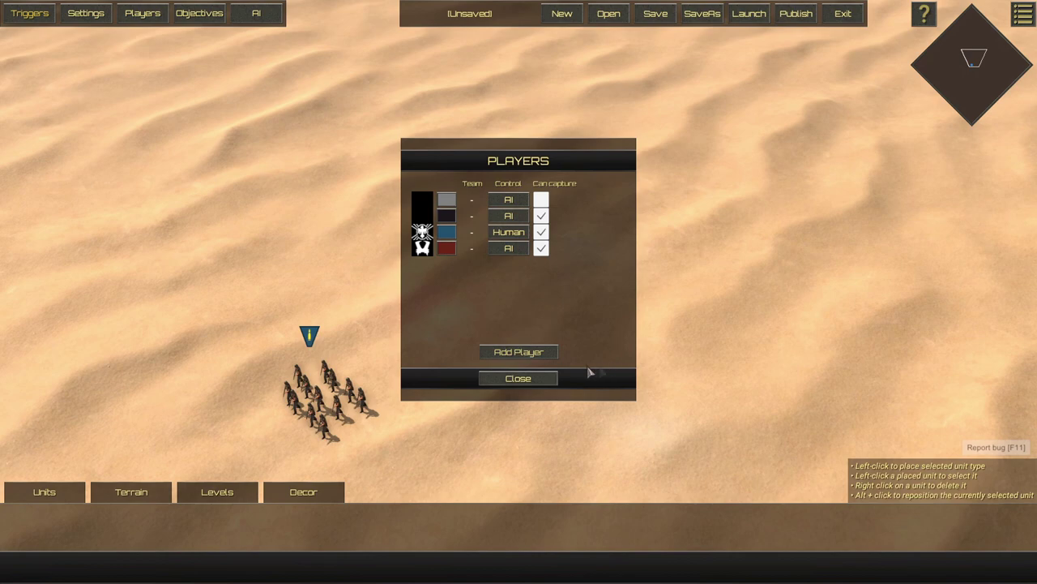
pyautogui.click(537, 355)
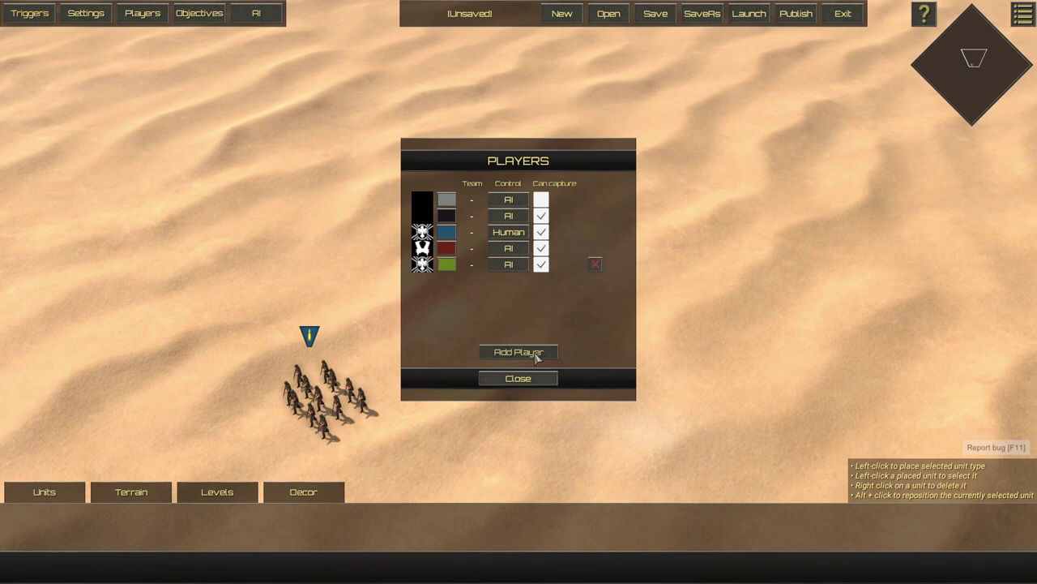
pyautogui.click(595, 266)
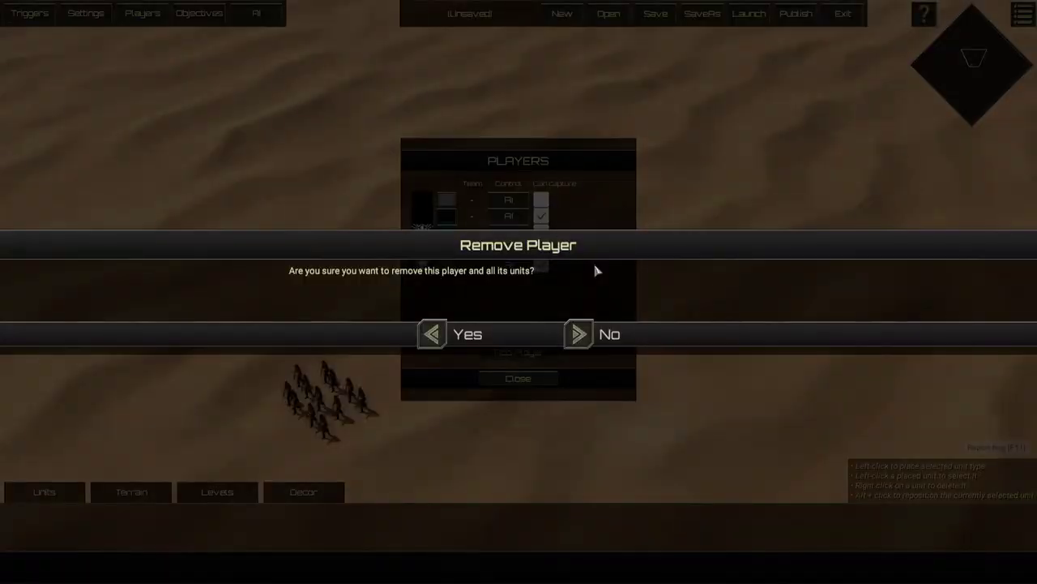
pyautogui.click(434, 333)
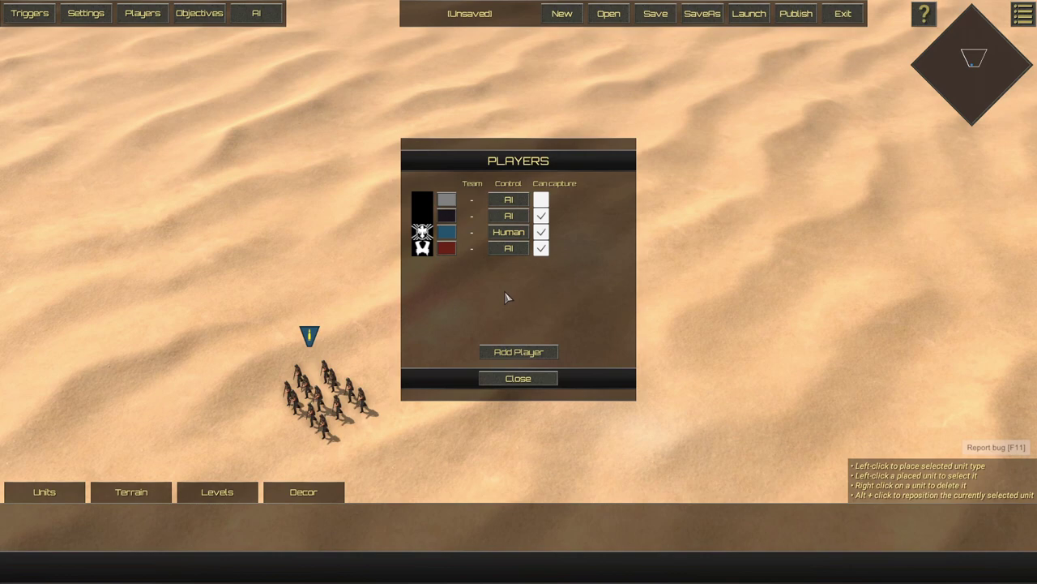
pyautogui.click(510, 355)
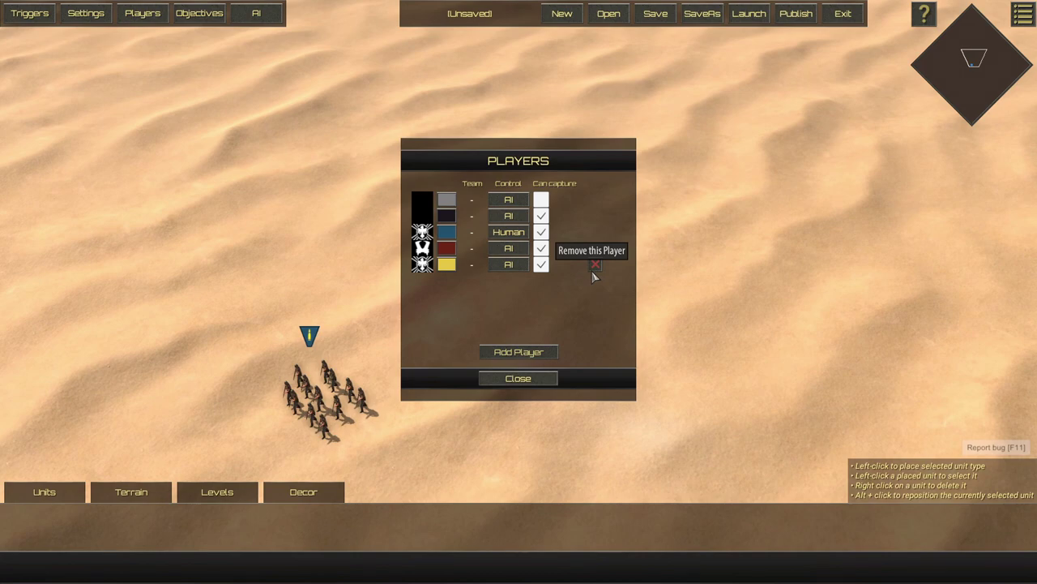
pyautogui.click(595, 266)
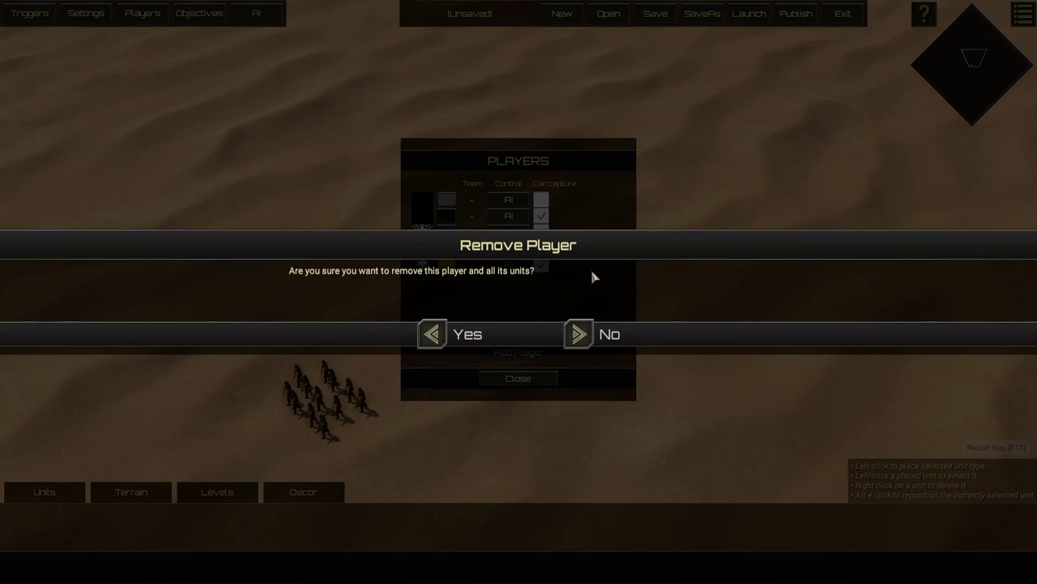
pyautogui.click(578, 333)
# - Place a squad of Combat Engineers on the sand
pyautogui.click(516, 380)
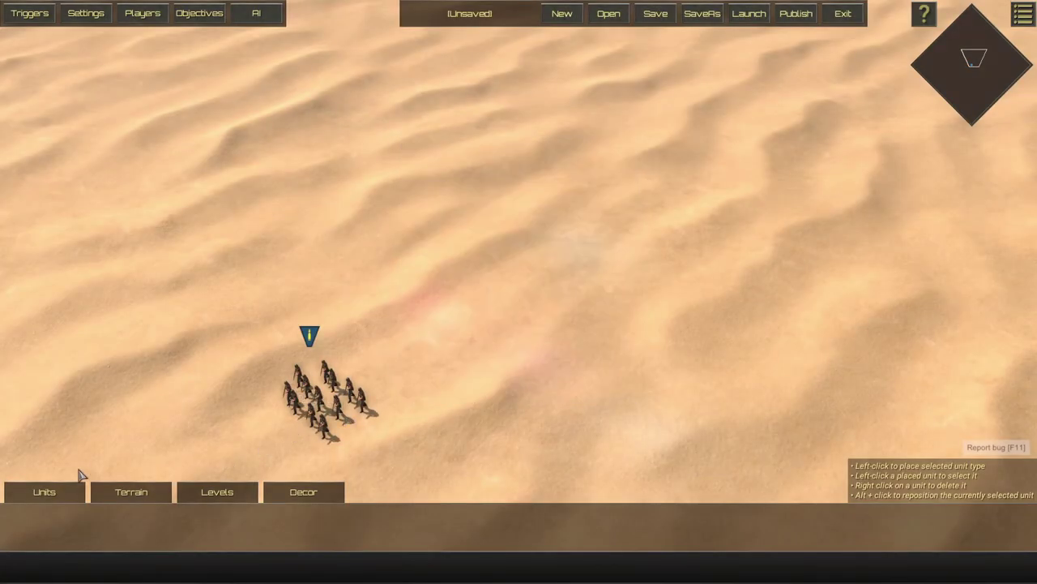
pyautogui.click(61, 492)
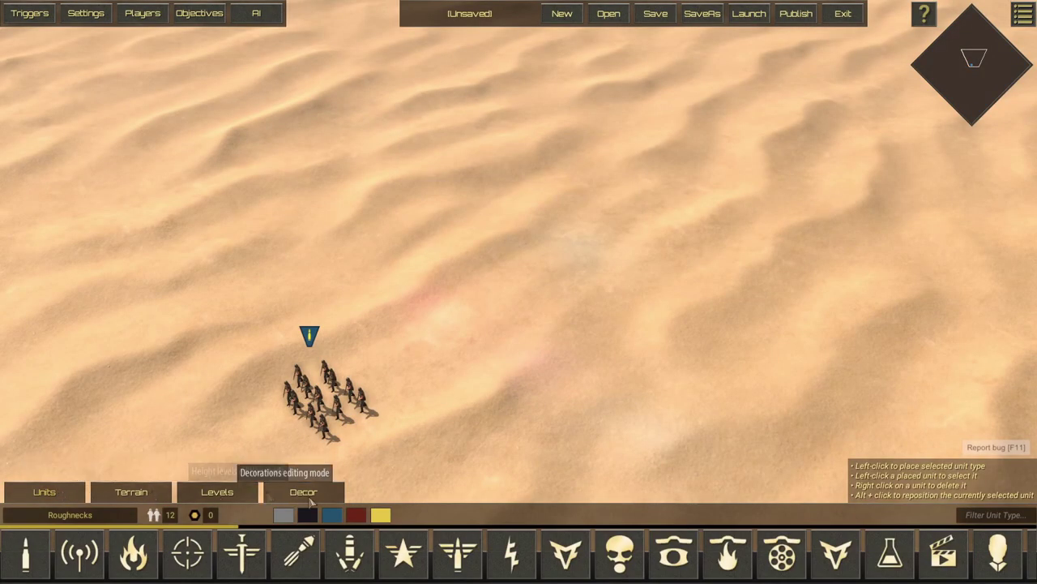
pyautogui.click(134, 553)
pyautogui.click(396, 316)
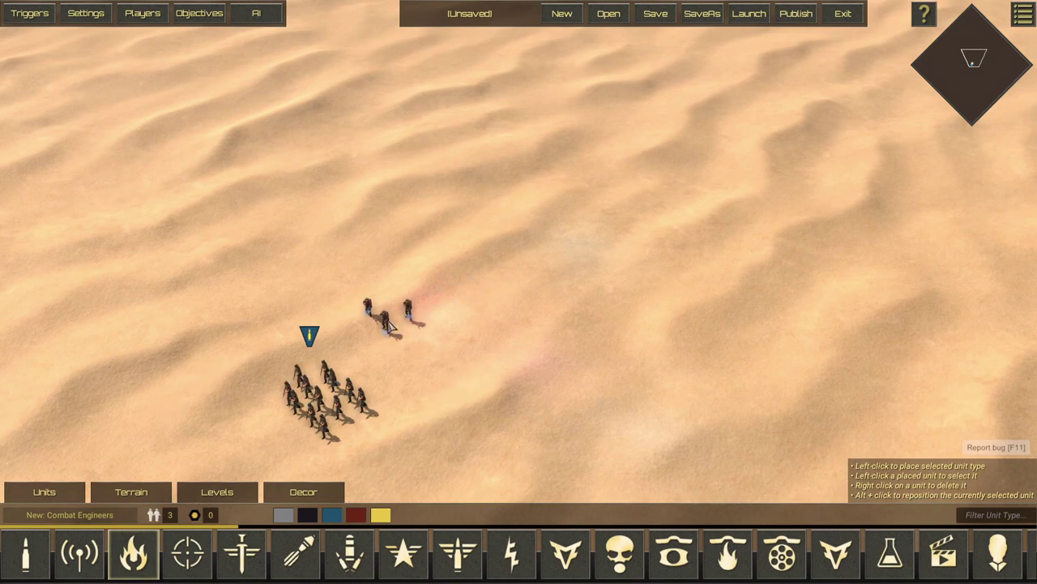
# - Remove the yellow player, leaving four players, and recheck the players list
pyautogui.click(143, 12)
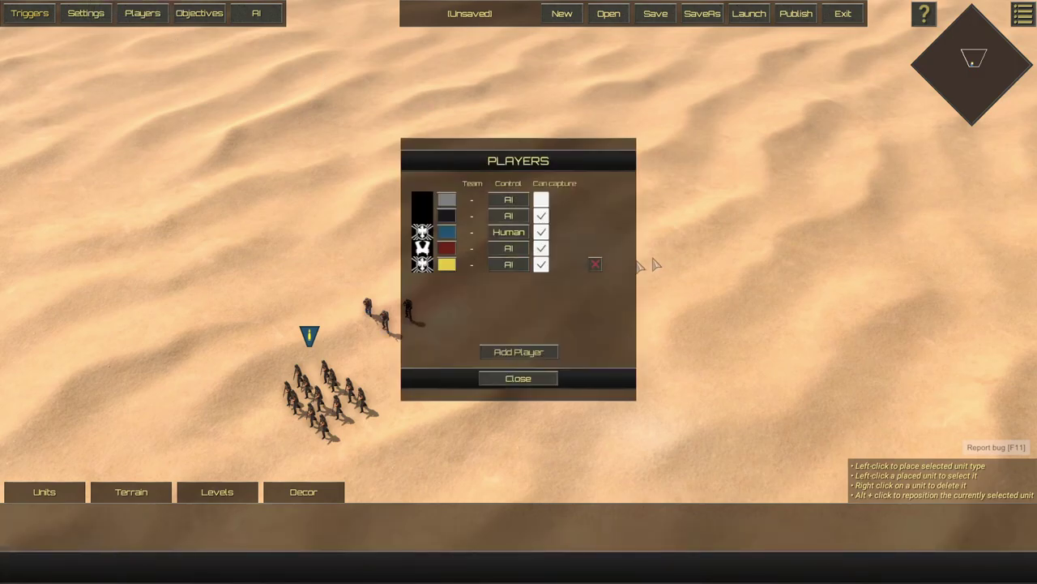
pyautogui.click(595, 266)
pyautogui.click(438, 334)
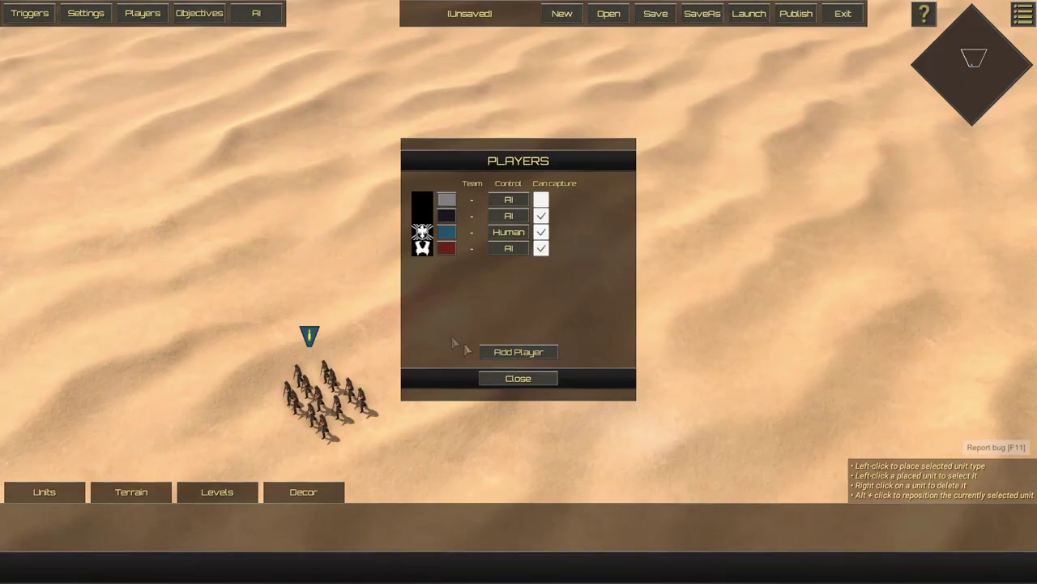
pyautogui.click(531, 379)
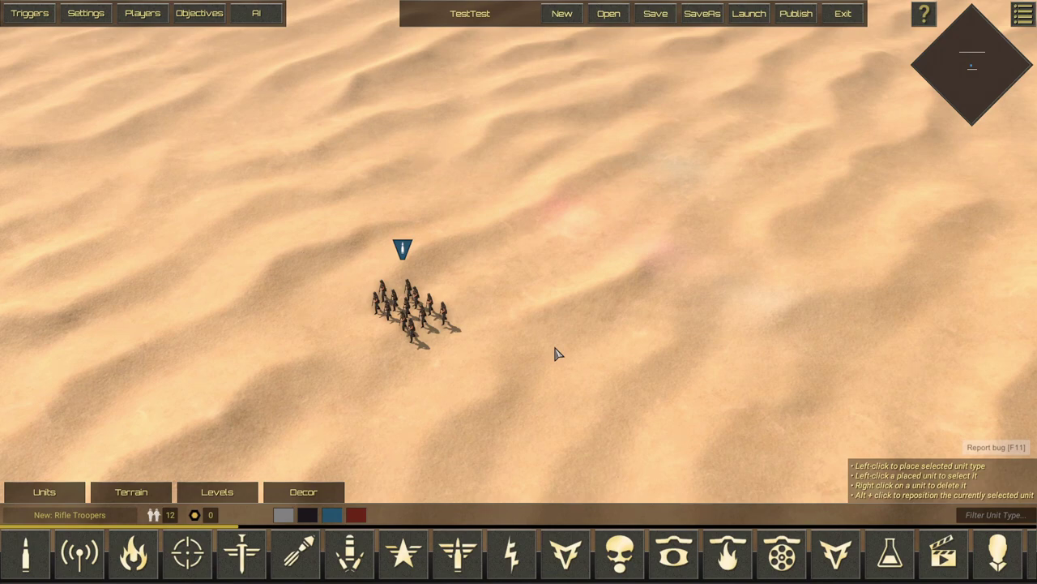
pyautogui.click(142, 13)
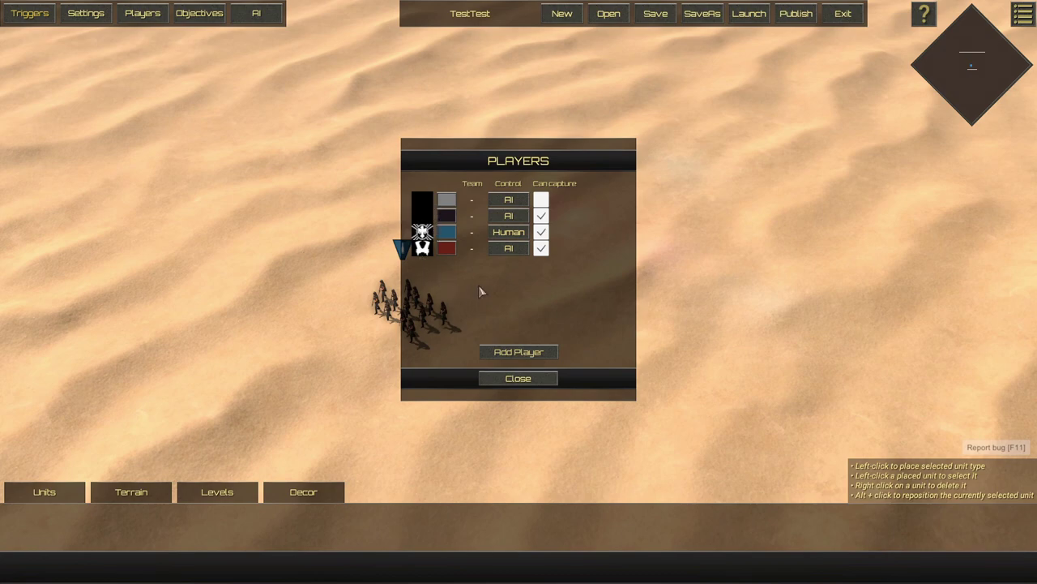
pyautogui.click(522, 381)
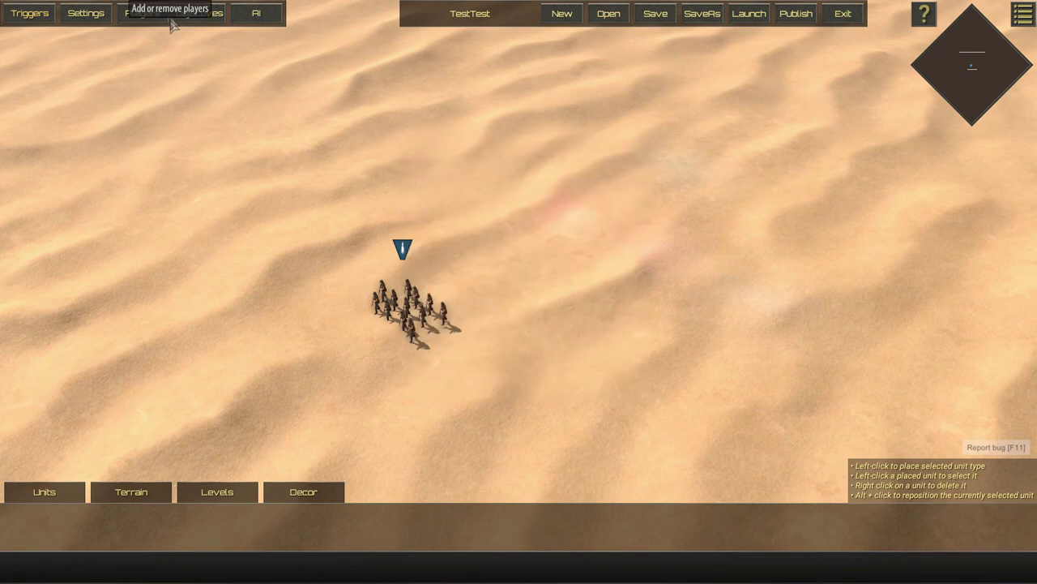
# - Review the still-empty Objectives list, close it, and bring up AI Teams & Tasks
pyautogui.click(190, 15)
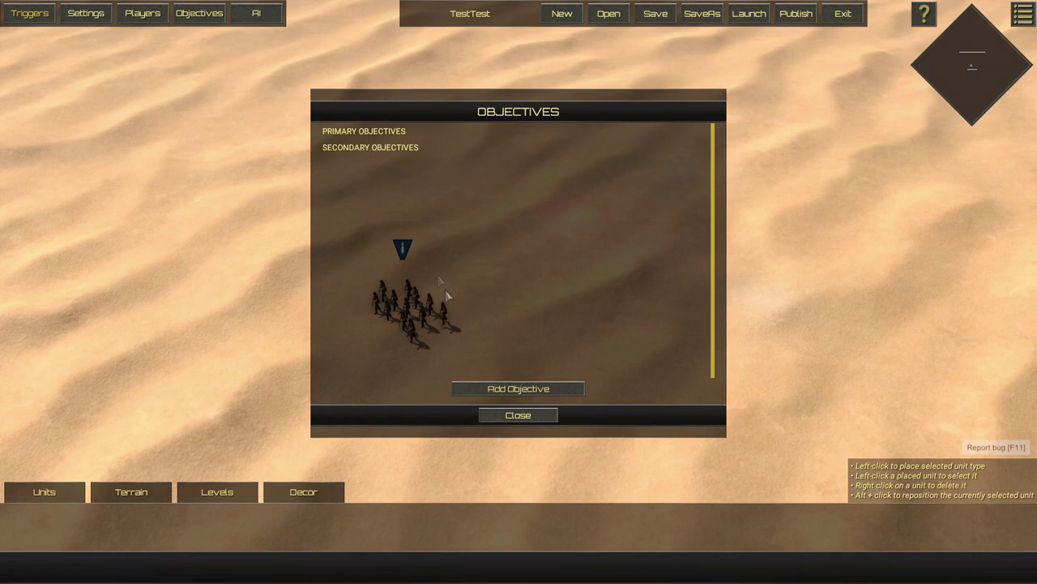
pyautogui.click(514, 428)
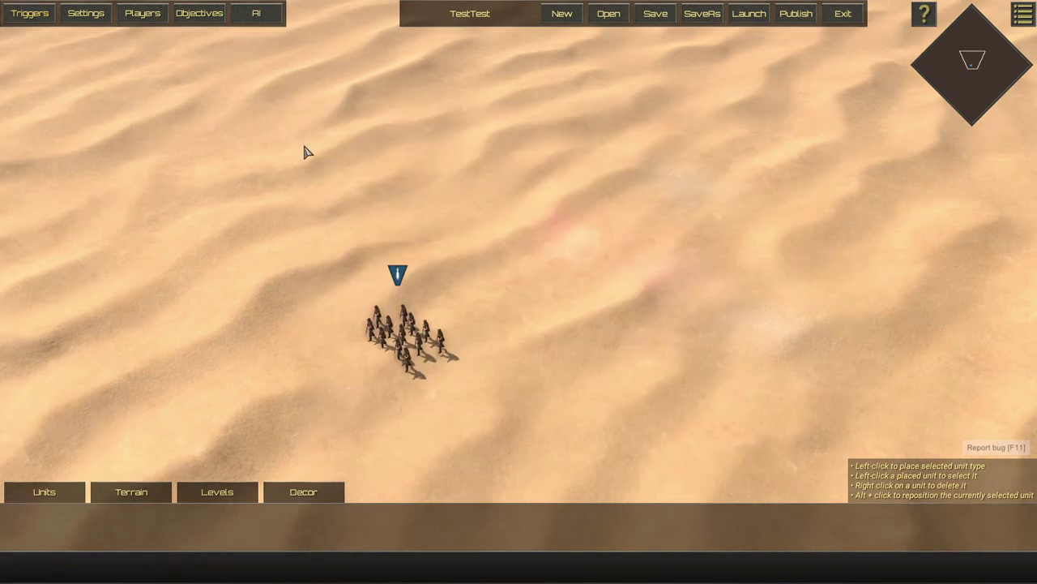
pyautogui.click(265, 21)
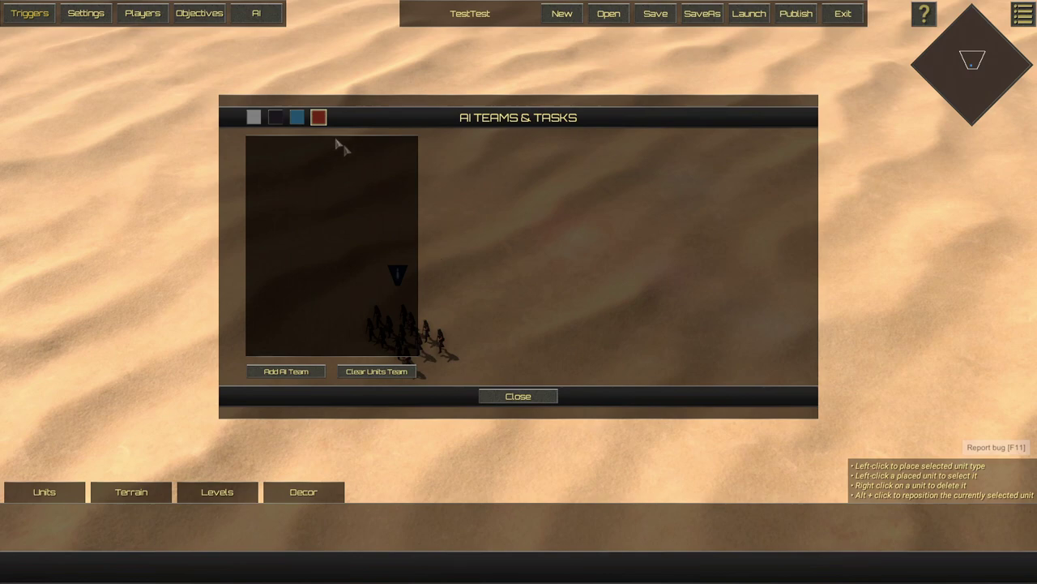
# - Add AI Team 2 with the Patrol area task, then close the AI settings
pyautogui.click(286, 371)
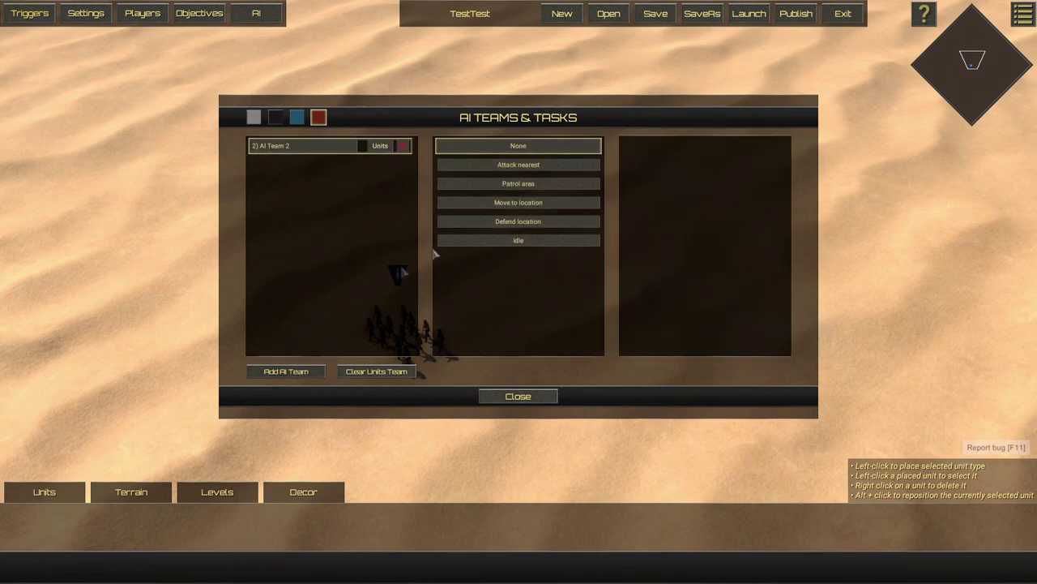
pyautogui.click(516, 188)
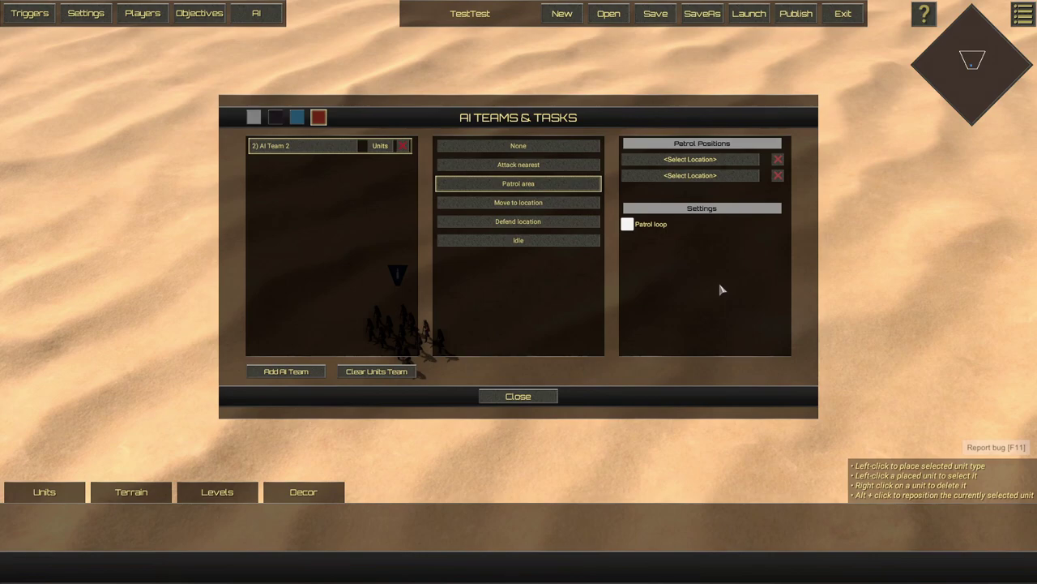
pyautogui.click(525, 396)
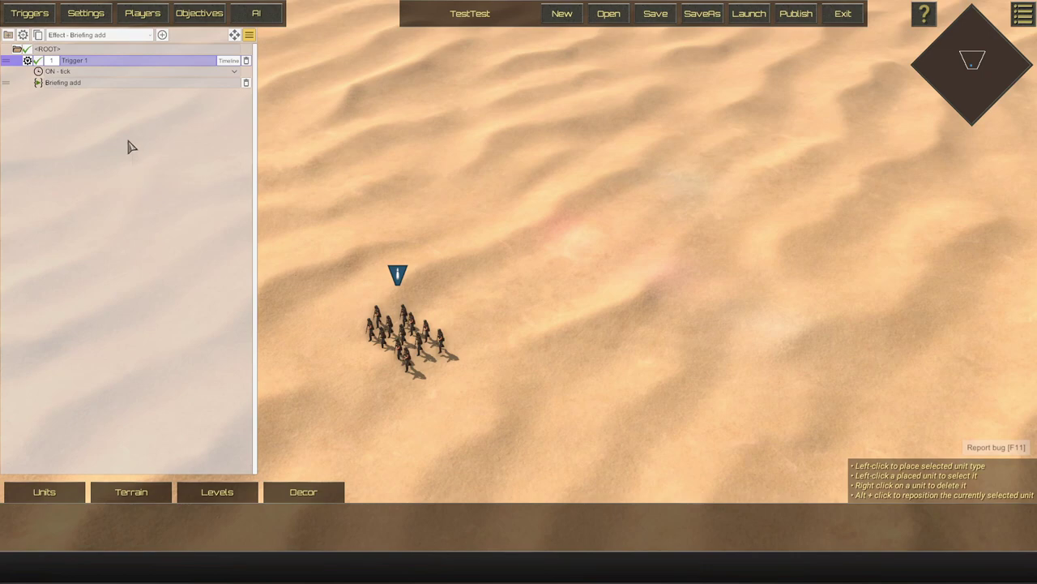
# - Add Dialog popup, Music Layer and Music play effects to Trigger 1
pyautogui.click(89, 83)
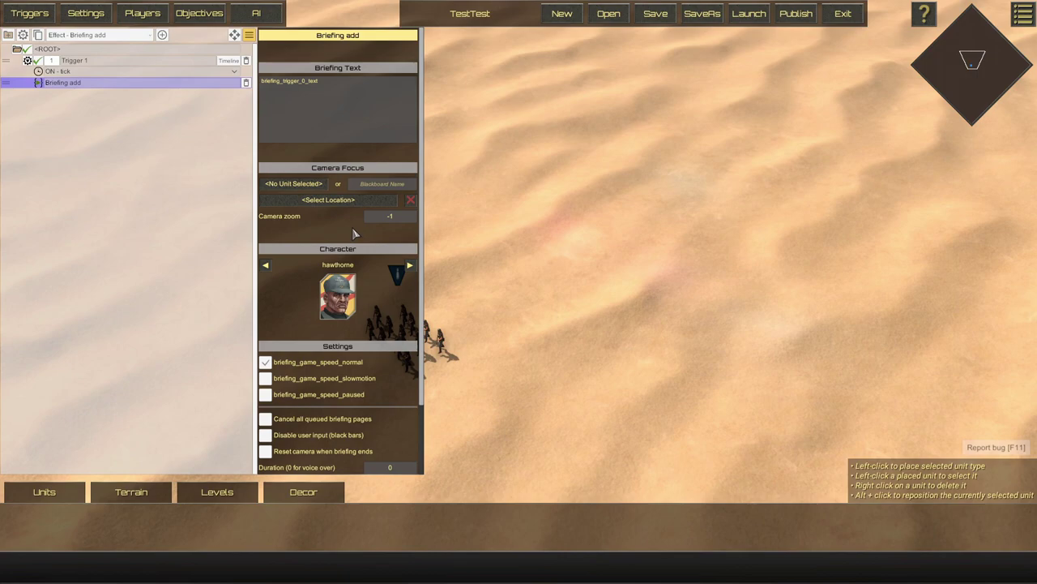
pyautogui.click(136, 35)
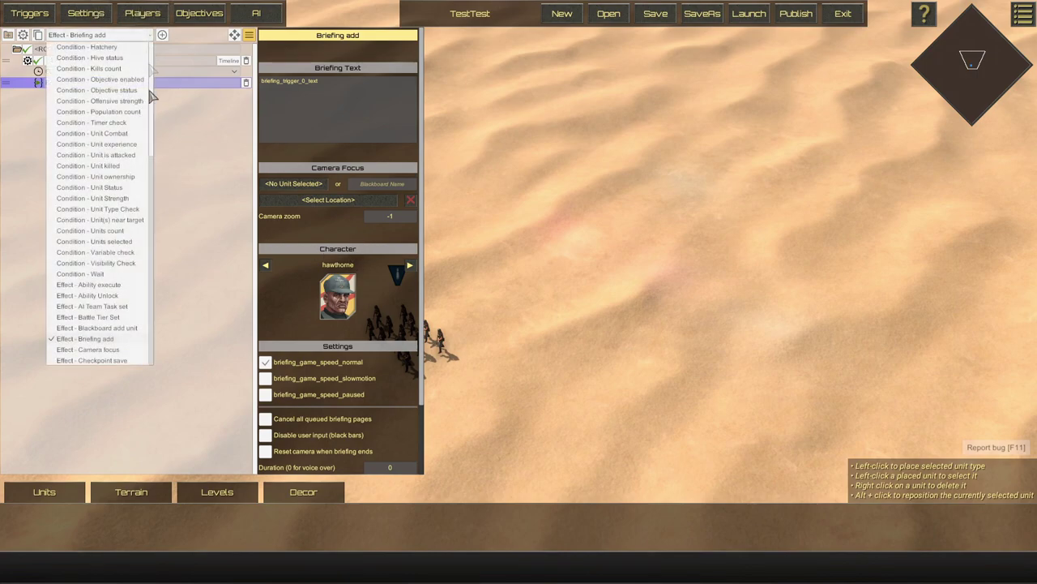
pyautogui.scroll(-3, 113, 341)
pyautogui.click(108, 298)
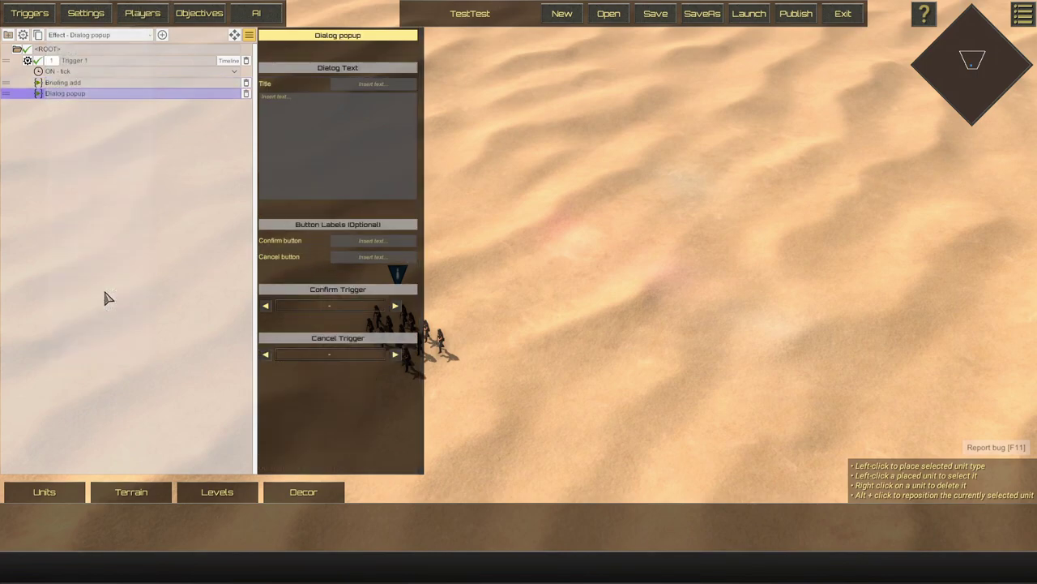
pyautogui.click(137, 37)
pyautogui.scroll(-10, 156, 146)
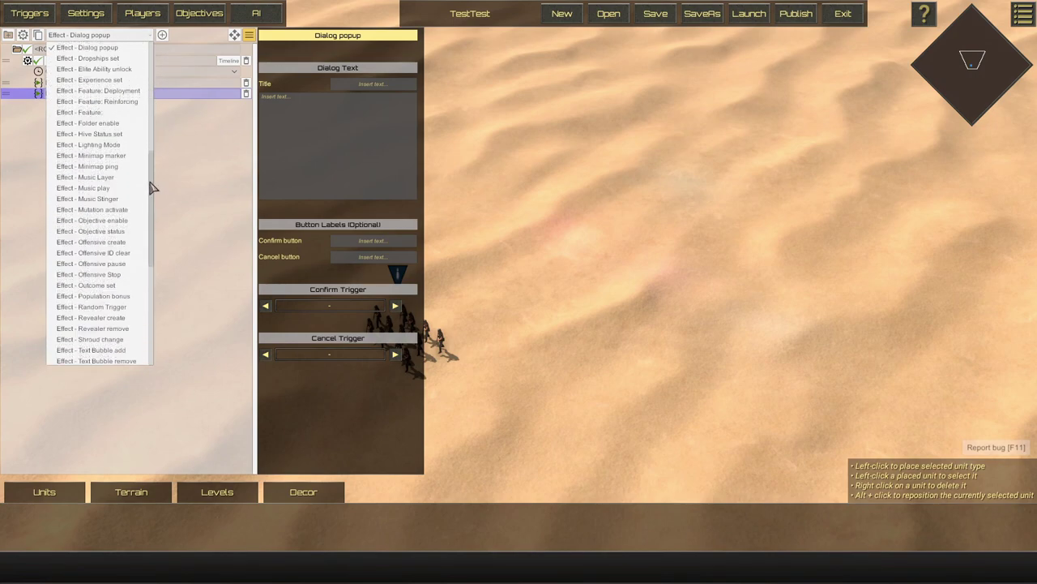
pyautogui.click(113, 162)
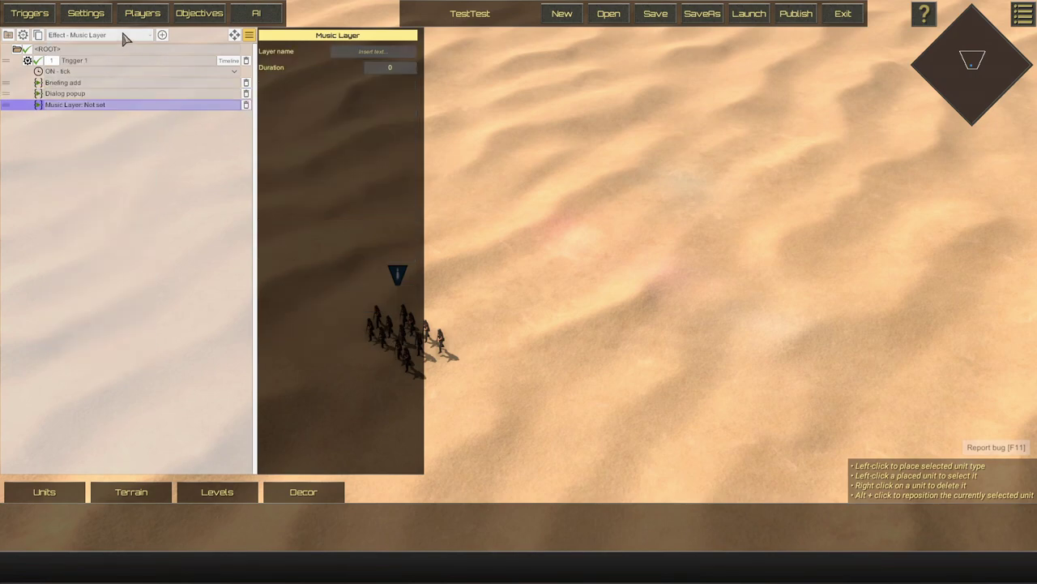
pyautogui.click(123, 35)
pyautogui.moveTo(153, 63); pyautogui.dragTo(132, 165)
pyautogui.click(126, 161)
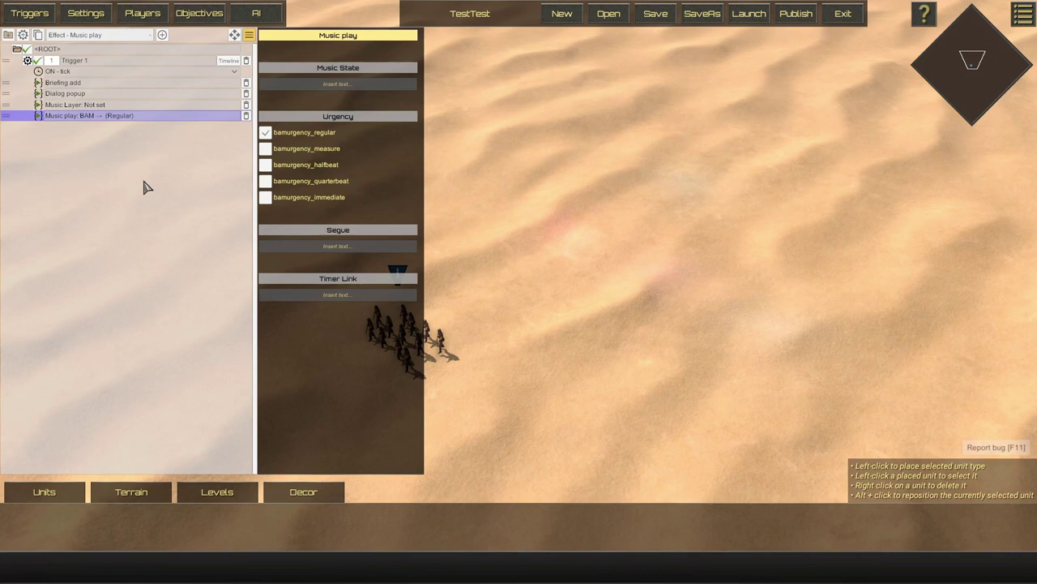
# - Set the Briefing add effect's character to propagandist
pyautogui.click(109, 84)
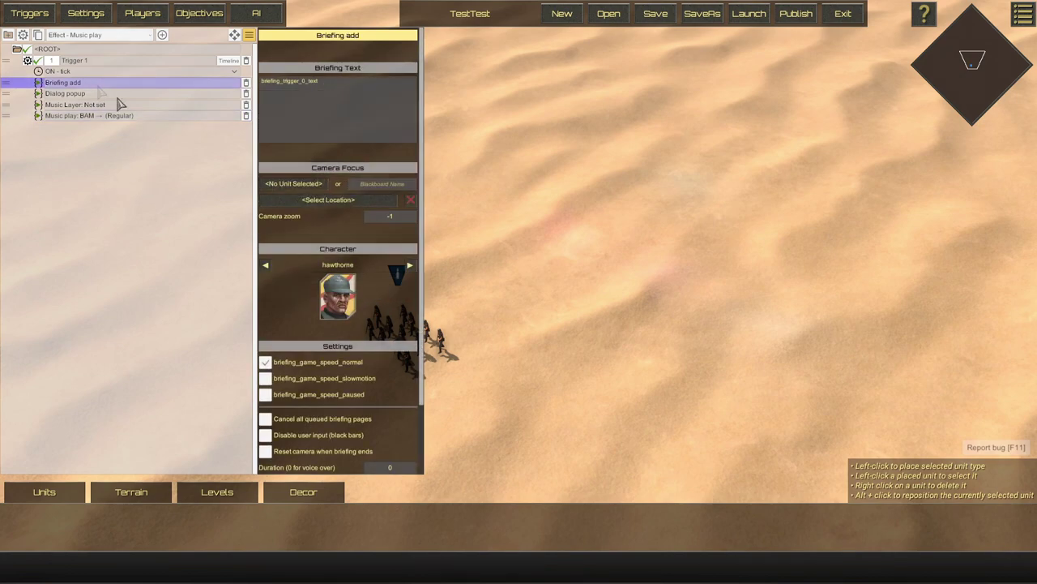
pyautogui.click(410, 267)
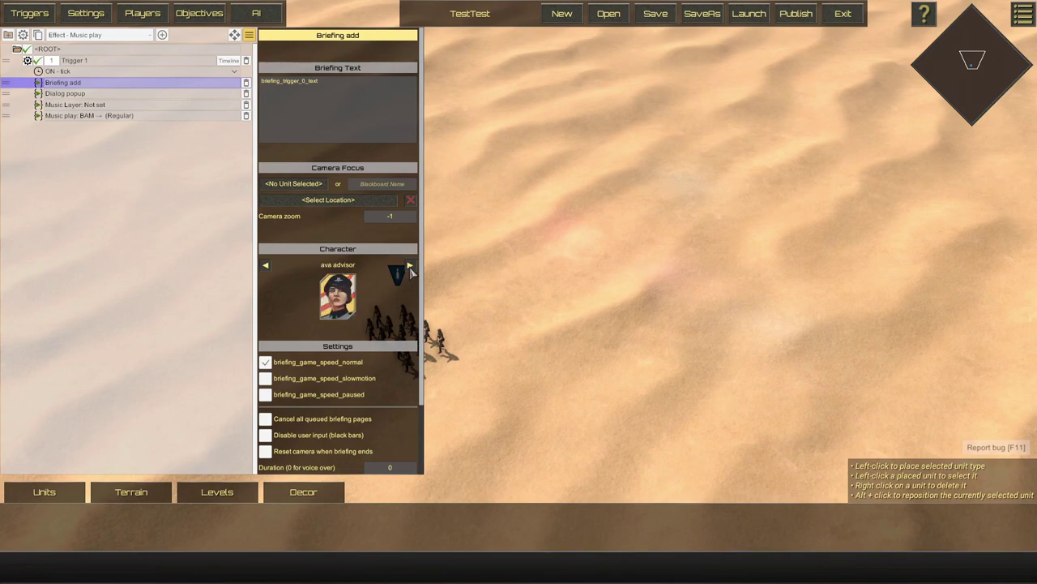
pyautogui.click(410, 268)
pyautogui.click(410, 267)
pyautogui.click(410, 267)
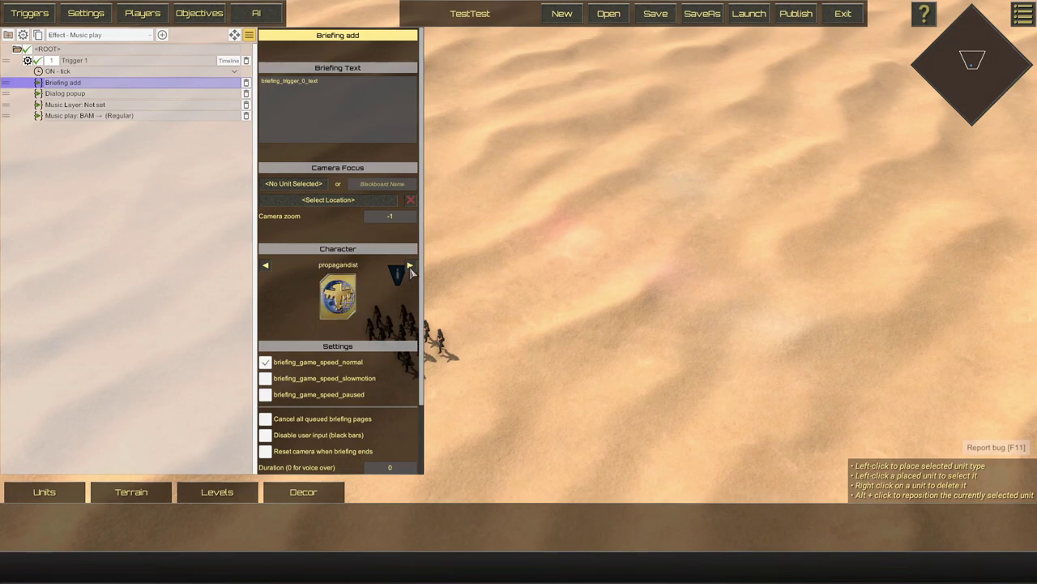
pyautogui.scroll(-2, 400, 324)
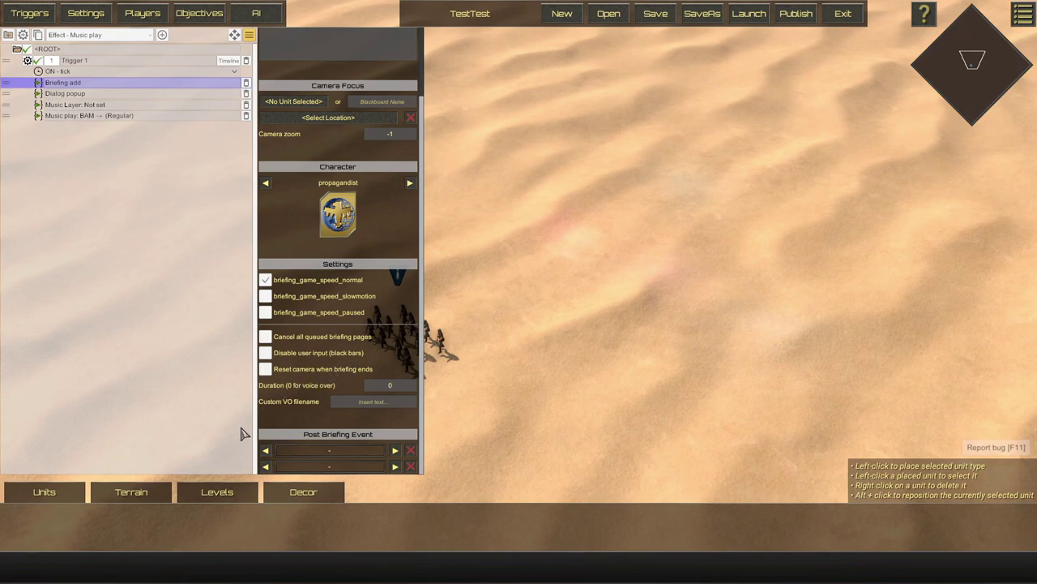
# - Add a Unit Status condition to Trigger 1, left at its default of is Deployed
pyautogui.click(121, 35)
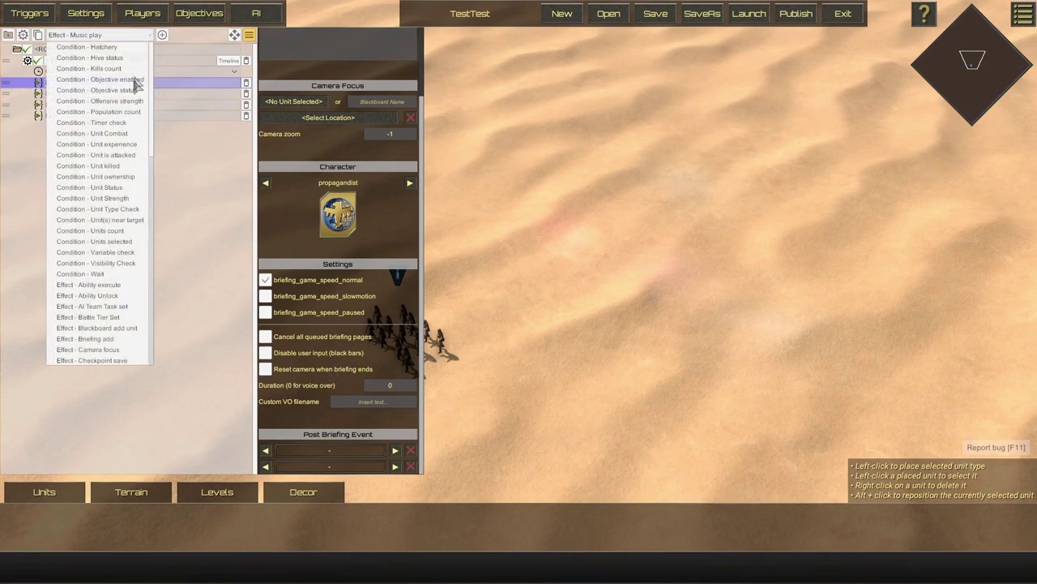
pyautogui.click(134, 188)
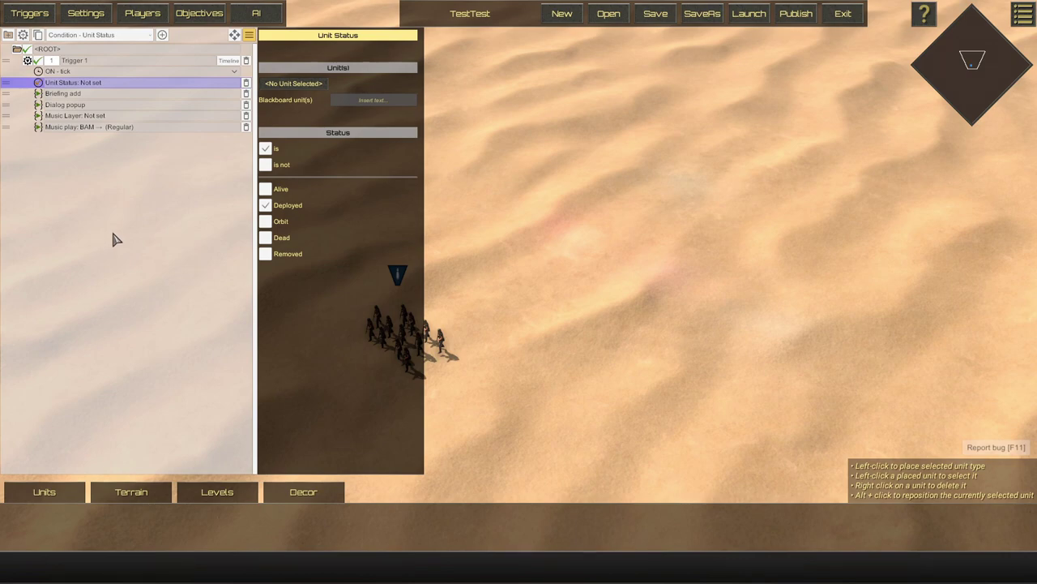
pyautogui.click(136, 35)
pyautogui.moveTo(158, 85); pyautogui.dragTo(159, 228)
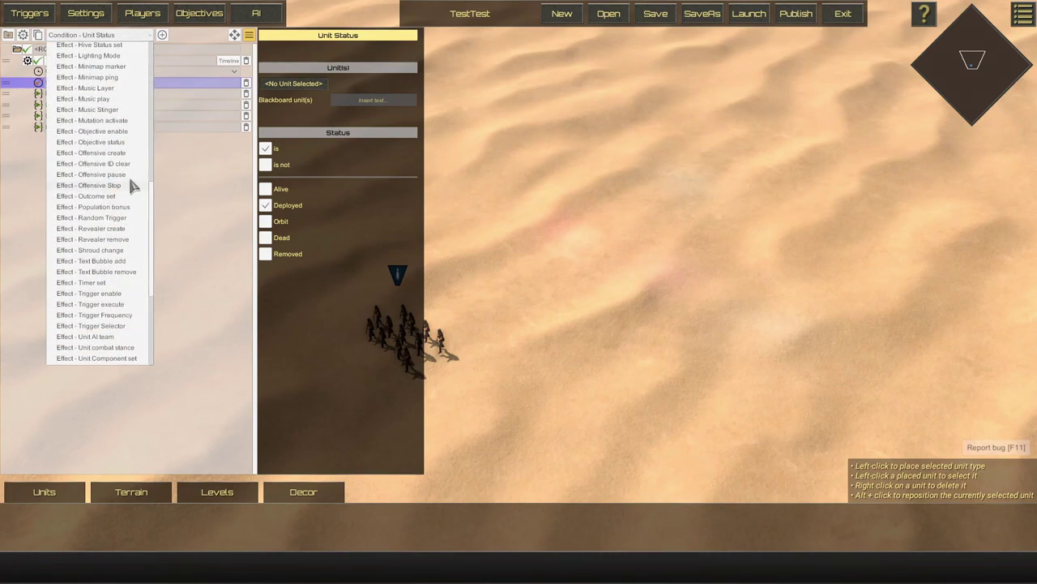
# - Add an Offensive create effect to Trigger 1 aimed at the nearest radio station
pyautogui.click(120, 153)
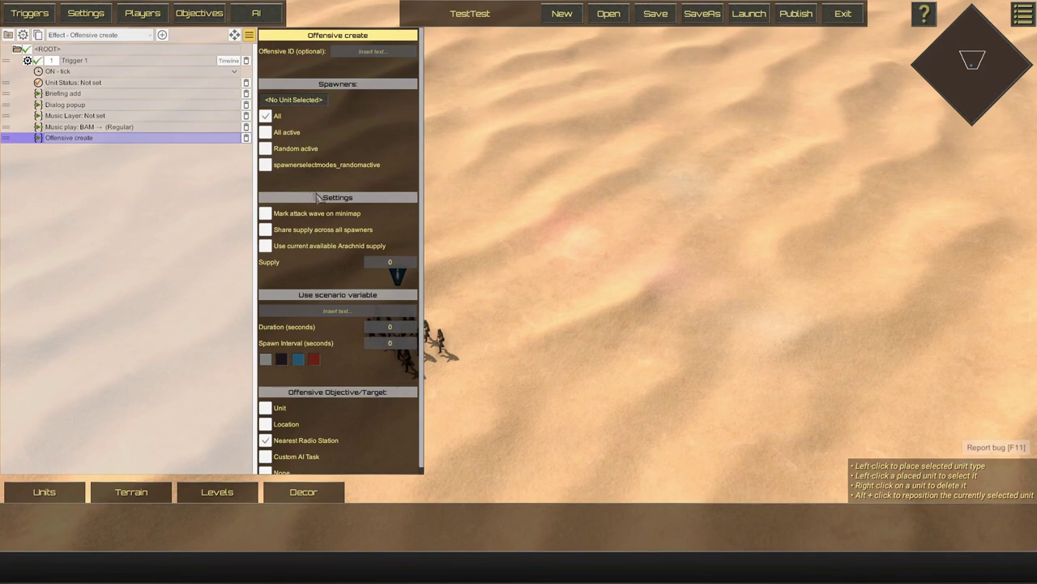
pyautogui.scroll(-1, 339, 399)
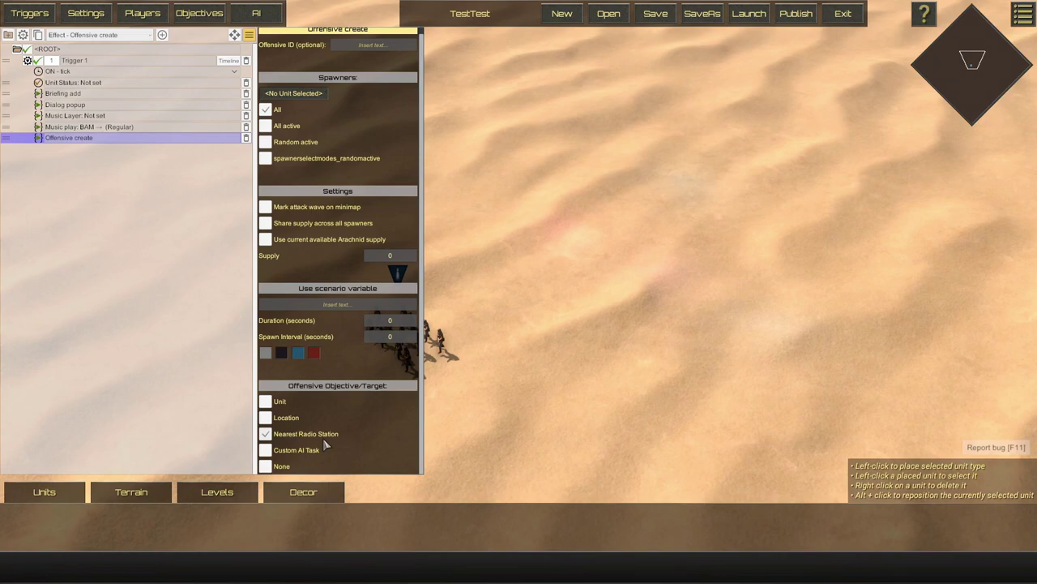
pyautogui.click(34, 12)
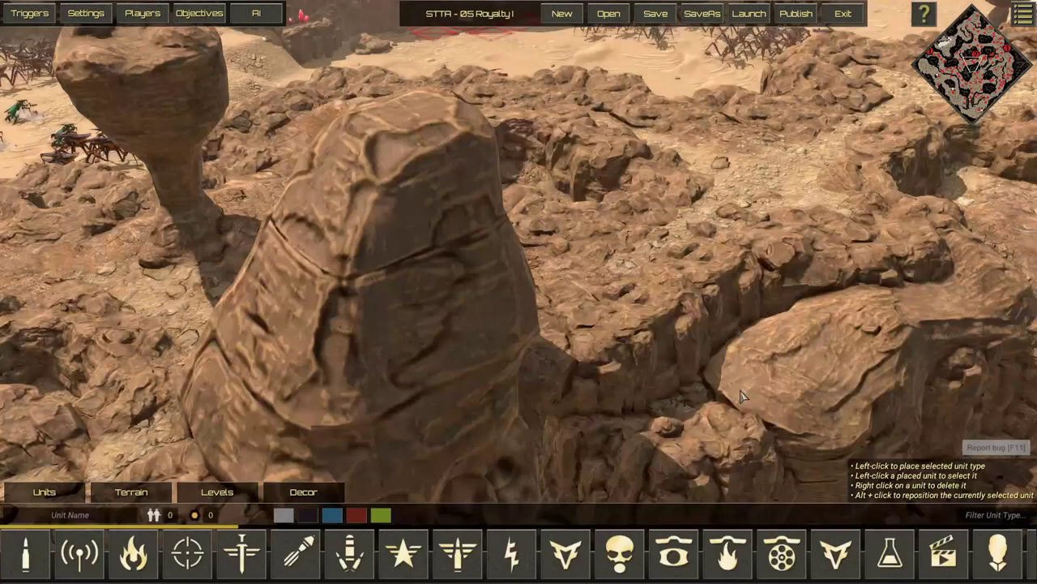
# - Look over the STTA - 05 Royalty I base and begin publishing it to Steam Workshop
pyautogui.scroll(-5, 762, 374)
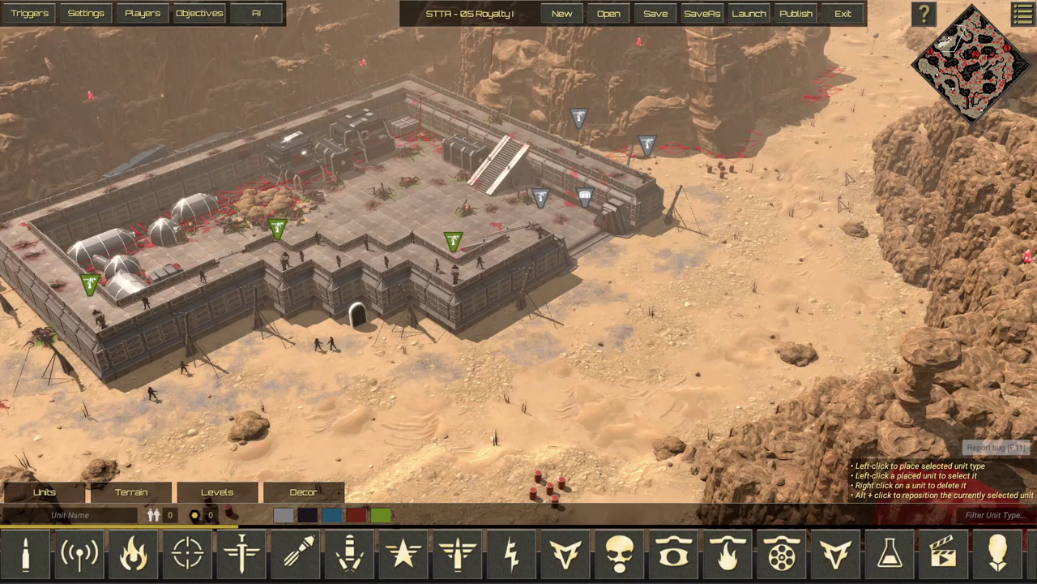
pyautogui.click(796, 14)
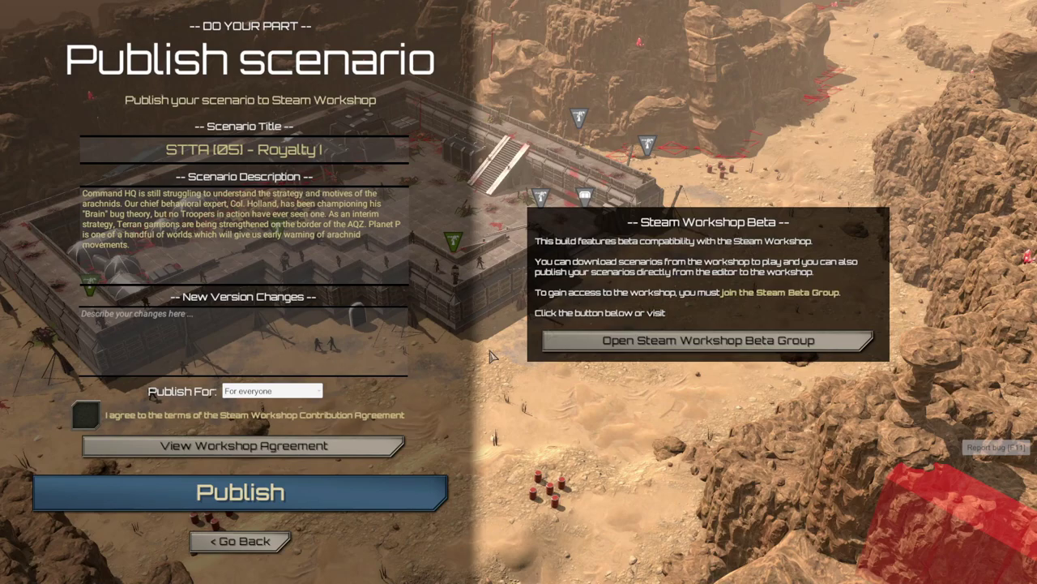
# - Enter 'Video Example' as the version changes, keep For everyone visibility, and accept the Workshop agreement
pyautogui.click(281, 346)
pyautogui.write('Video Exac')
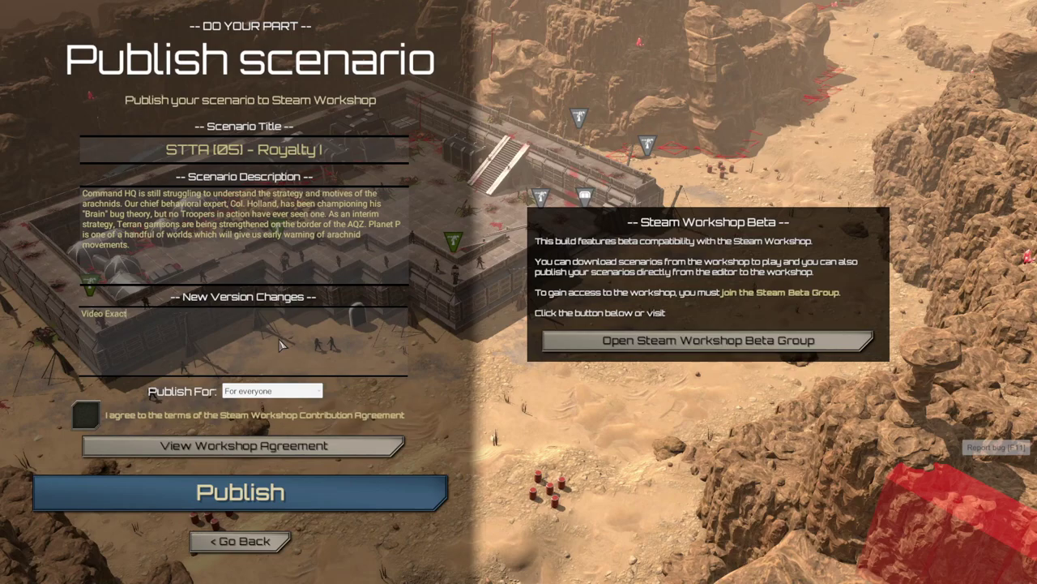
pyautogui.press('BackSpace')
pyautogui.write('mple')
pyautogui.click(246, 394)
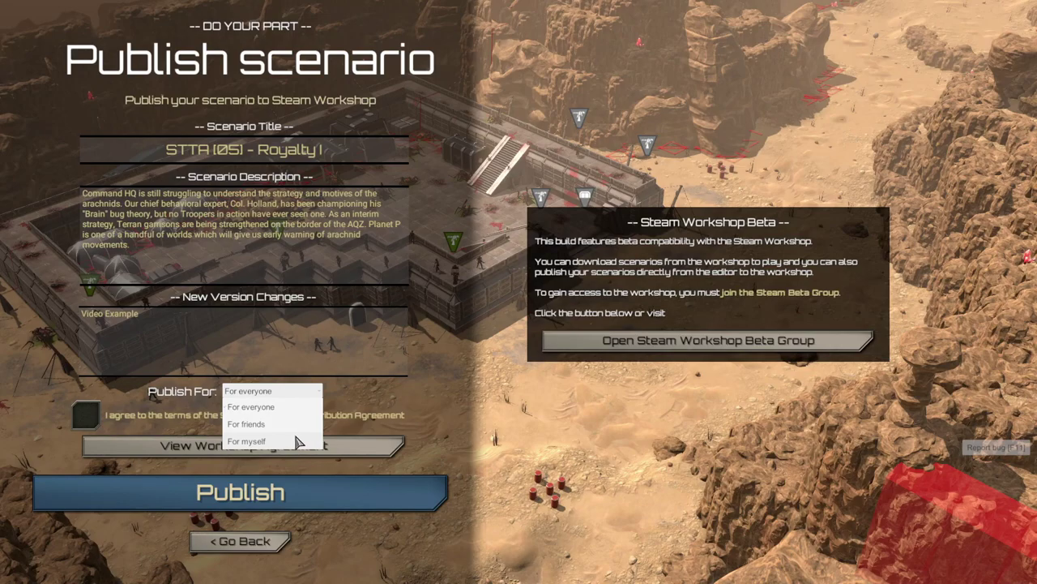
pyautogui.click(212, 372)
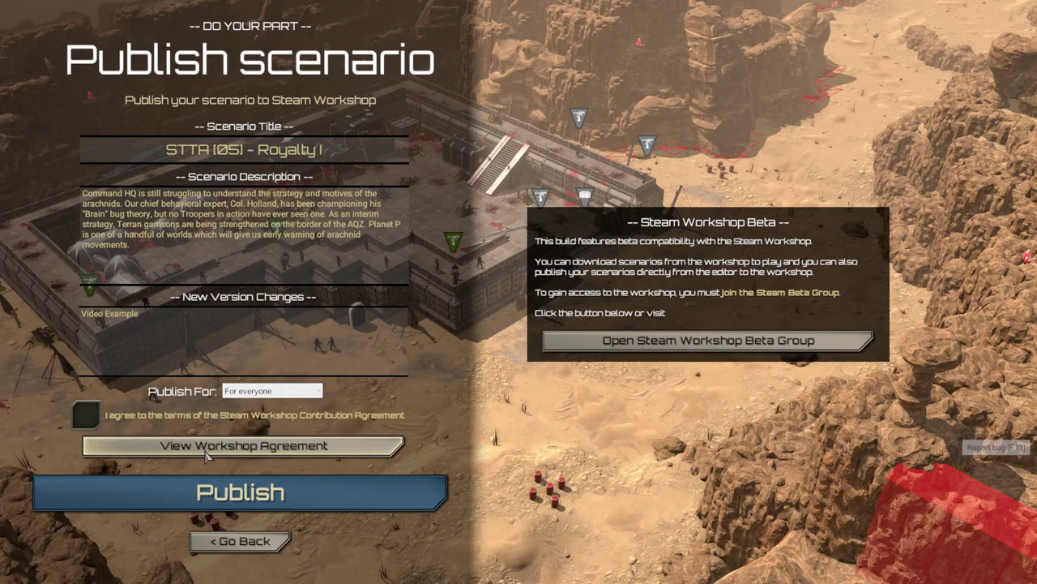
pyautogui.click(205, 454)
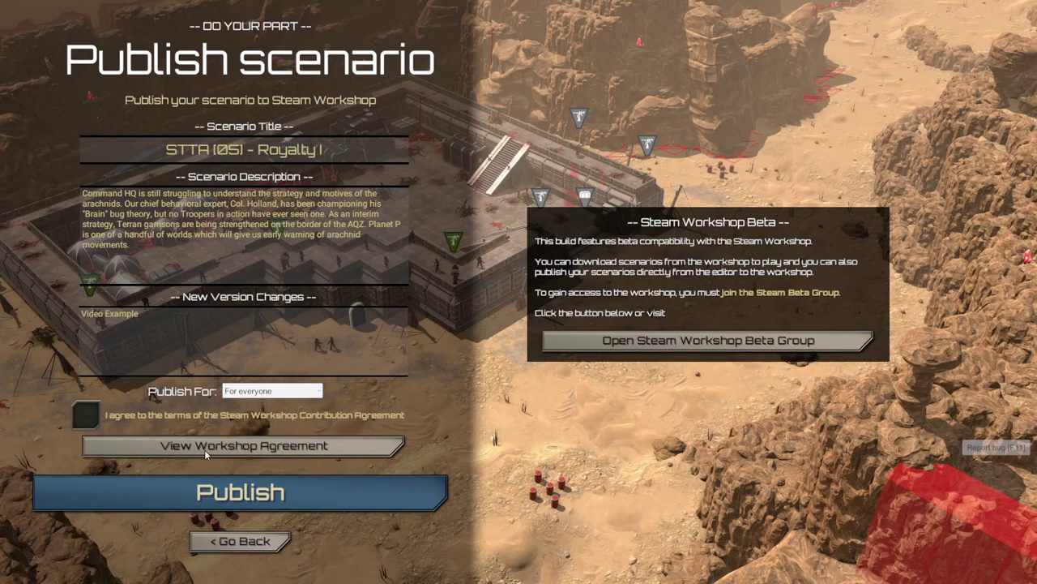
pyautogui.click(86, 416)
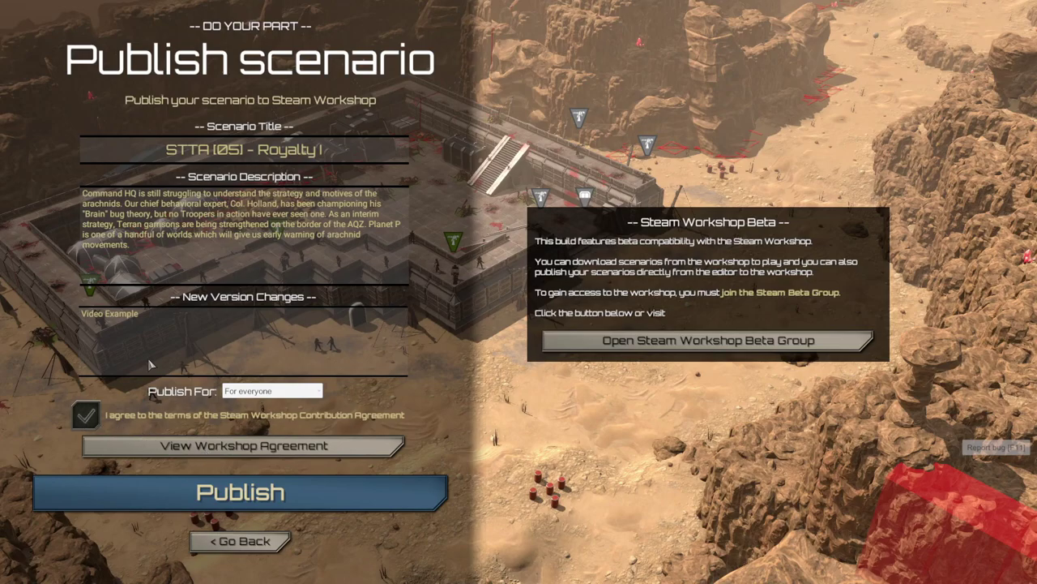
# - Publish STTA (05) - Royalty I to Steam Workshop and close the Steam overlay
pyautogui.click(233, 492)
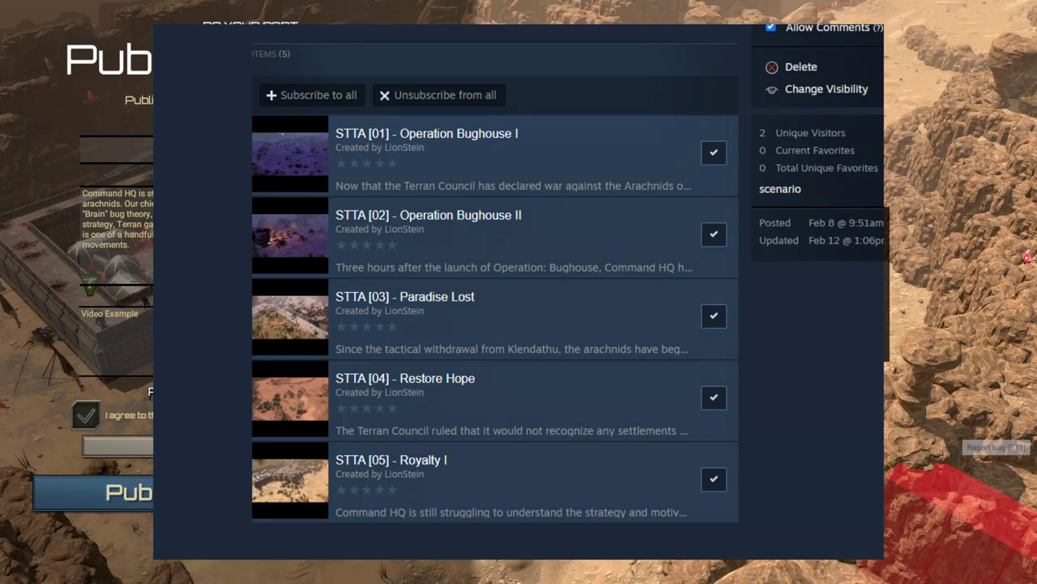
pyautogui.hotkey('shift', 'Tab')
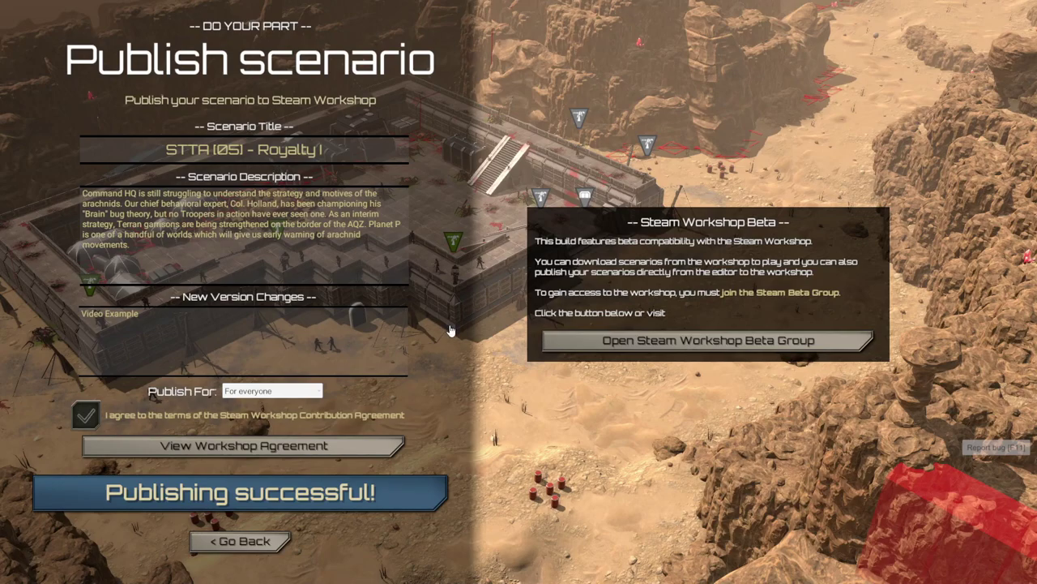
pyautogui.hotkey('shift', 'Tab')
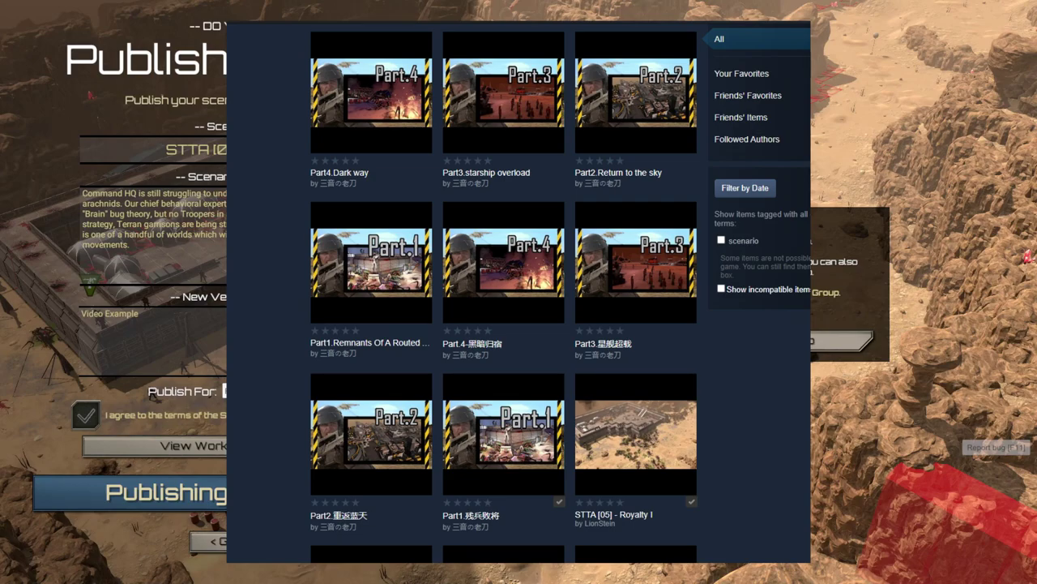
pyautogui.click(340, 514)
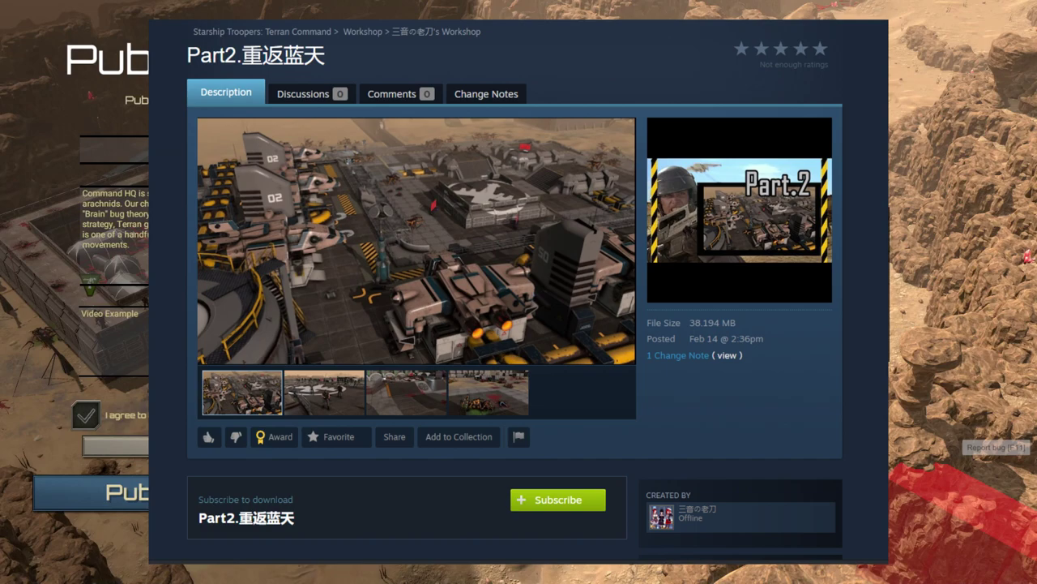
pyautogui.hotkey('shift', 'Tab')
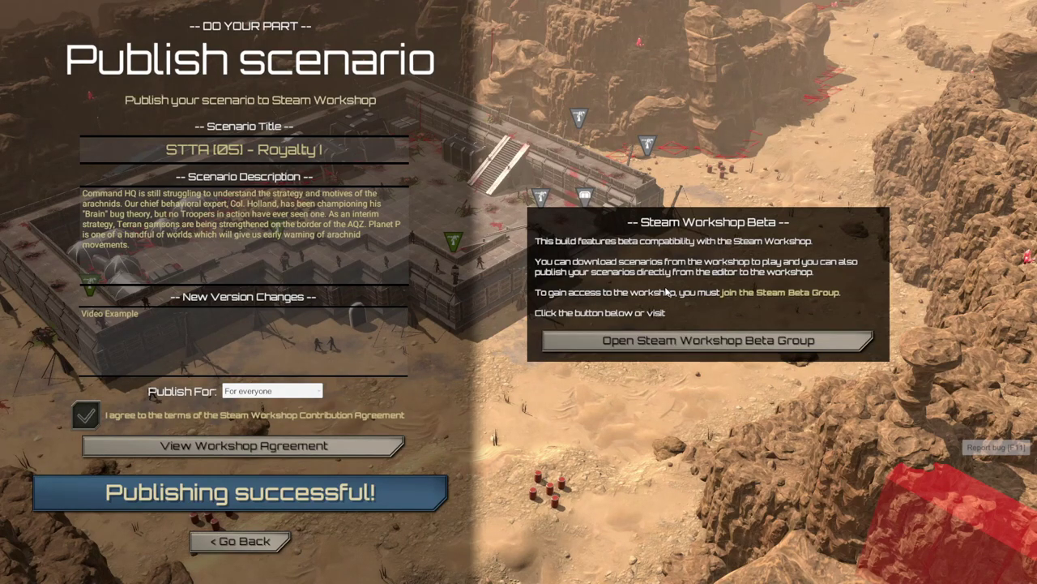
# - Close the publish screen and exit the editor to the main menu
pyautogui.press('Escape')
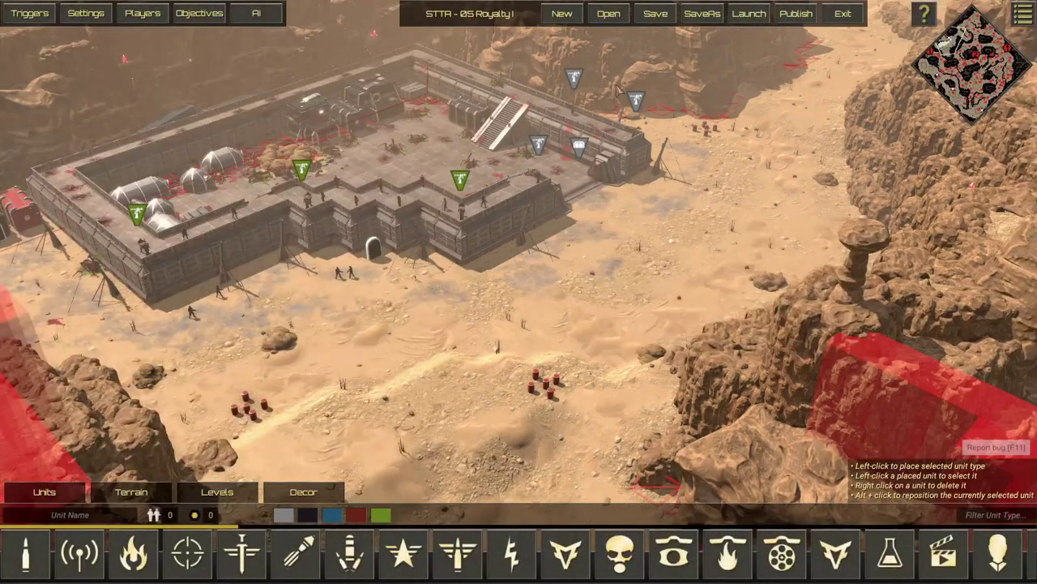
pyautogui.click(843, 13)
pyautogui.click(422, 339)
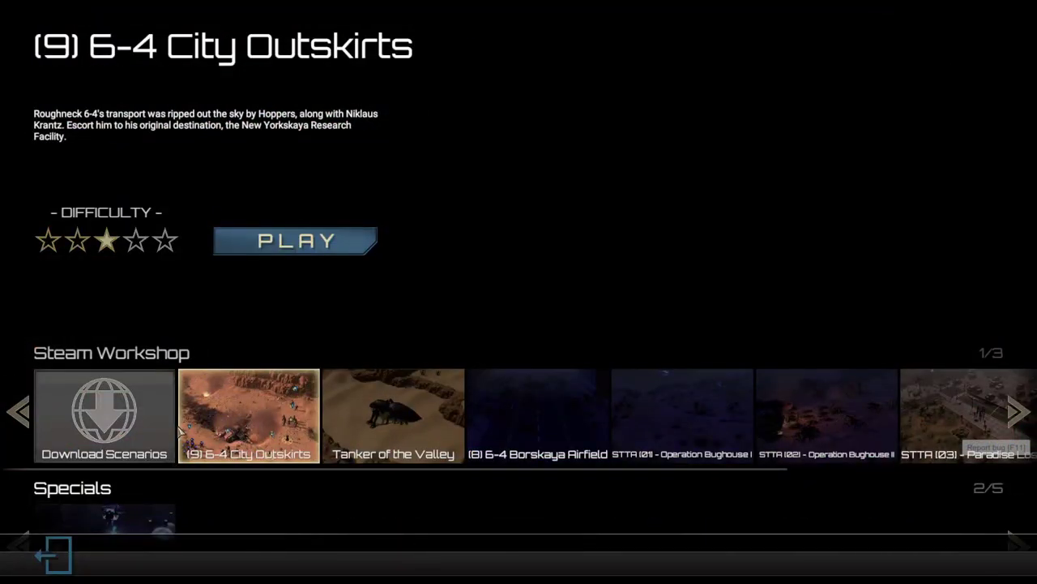
# - Browse the Workshop scenarios Tanker of the Valley, 6-4 Borskaya Airfield and STTA [02] - Operation Bughouse II
pyautogui.click(346, 430)
pyautogui.click(501, 435)
pyautogui.click(864, 435)
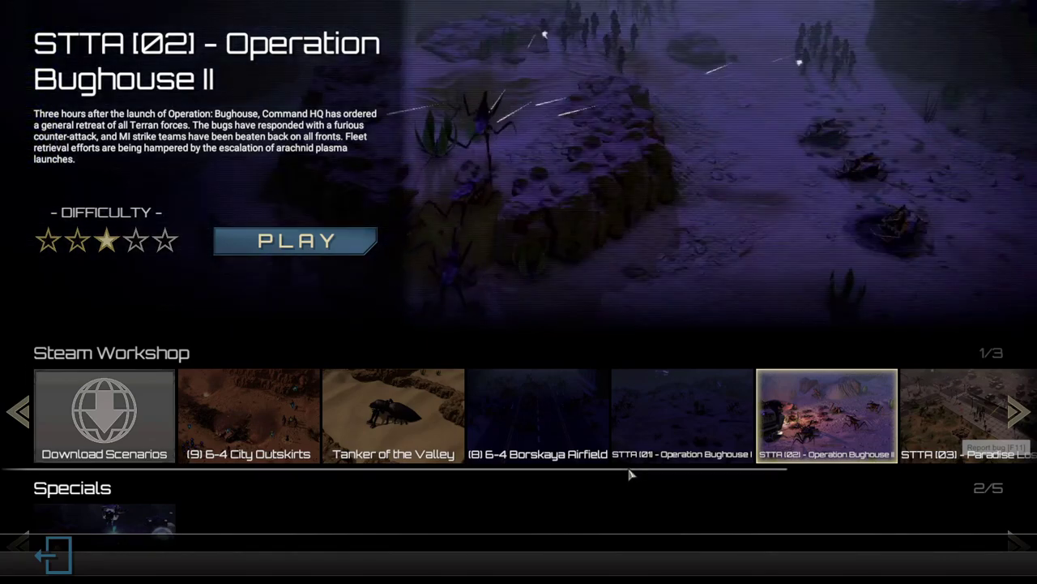
pyautogui.moveTo(630, 473); pyautogui.dragTo(917, 462)
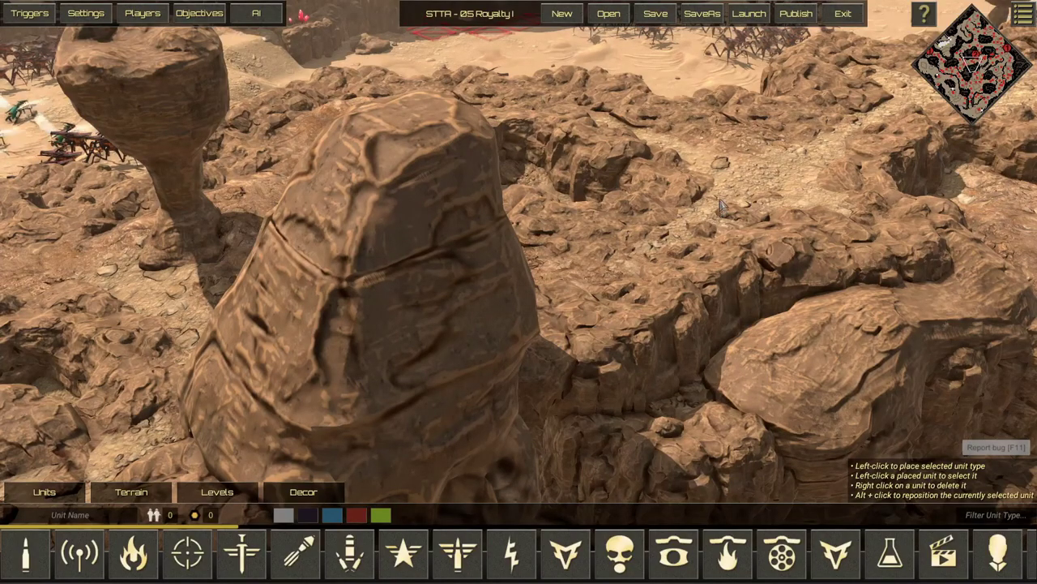
# - Frame the Arachnid-filled canyon and set it as the thumbnail with the updatethumb console command
pyautogui.scroll(-3, 721, 205)
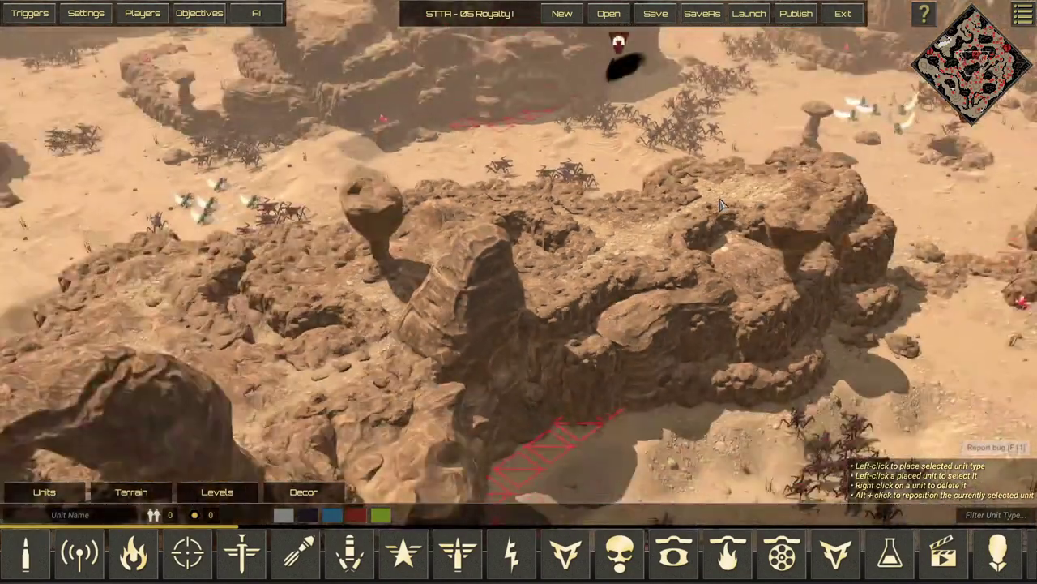
pyautogui.press('w')
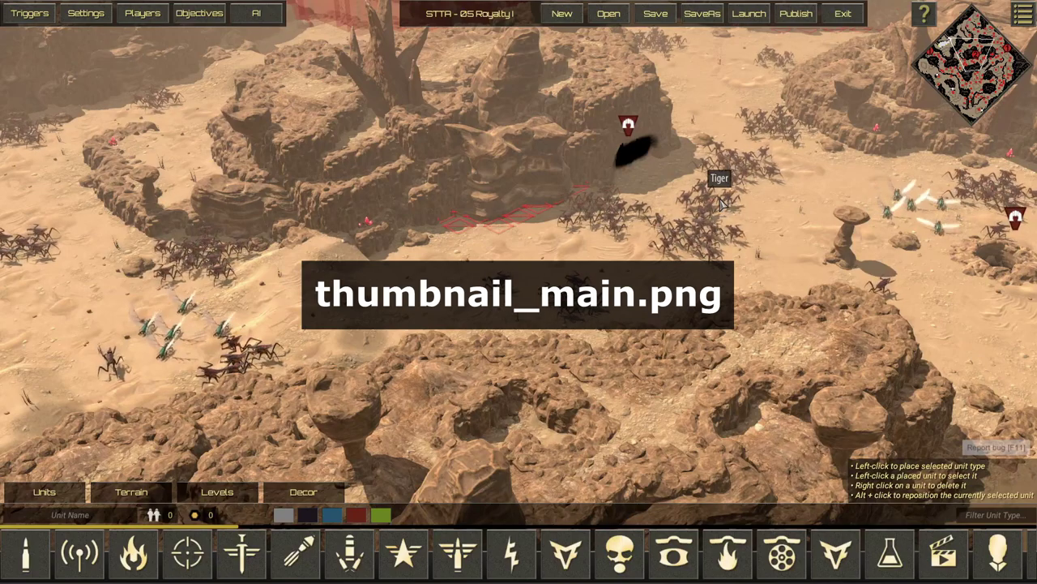
pyautogui.press('`')
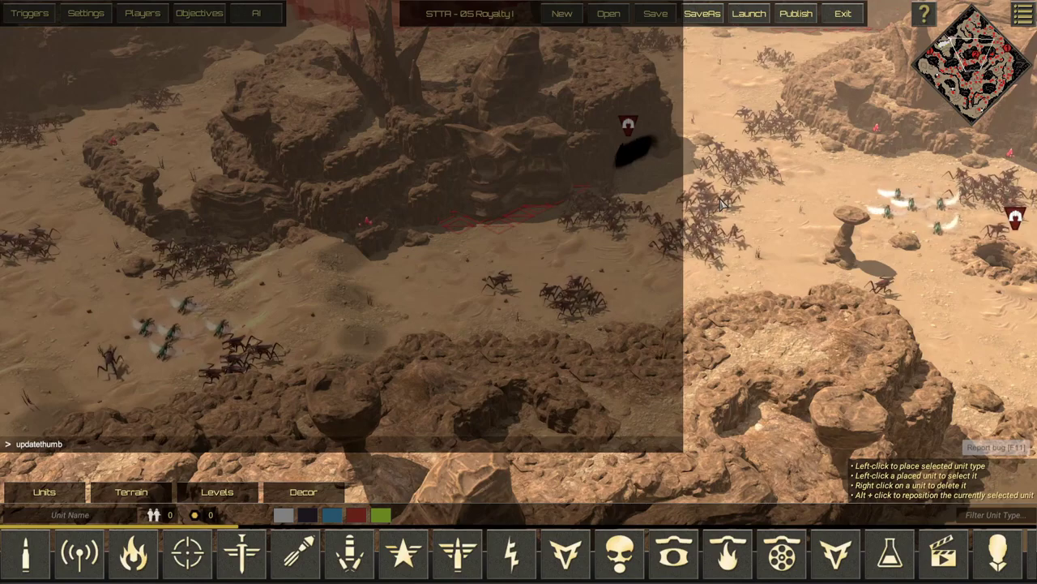
pyautogui.press('Return')
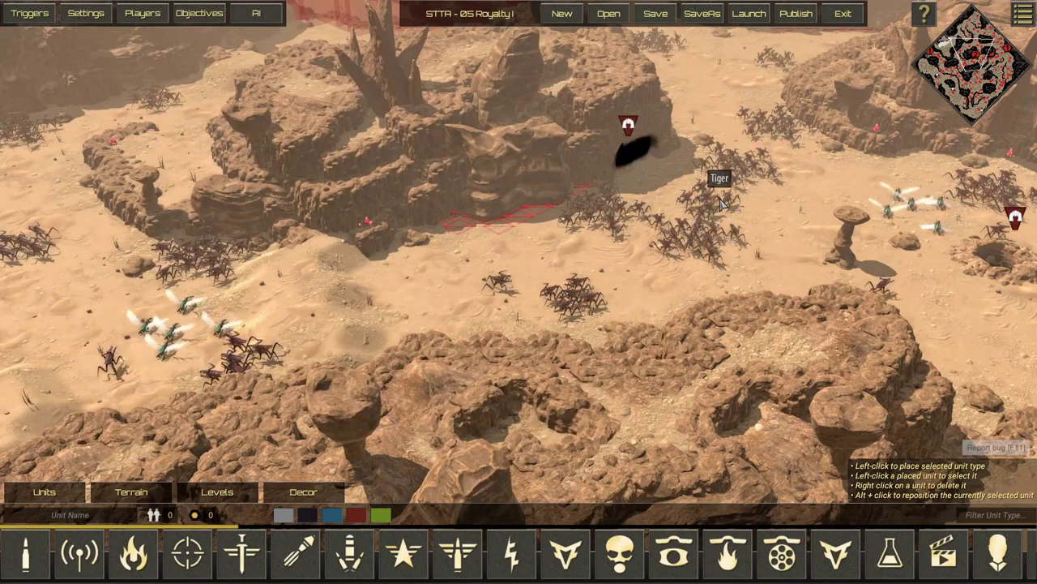